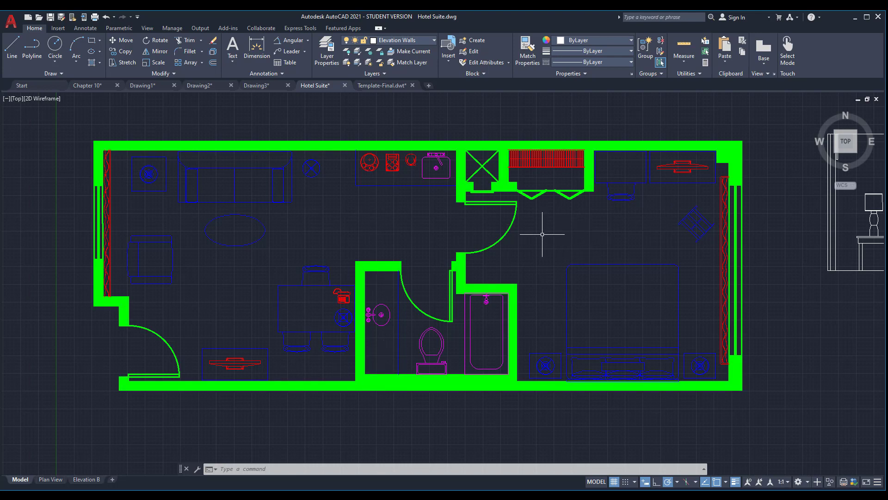
Examine the hotel suite floor plan, the furnished wall elevation and the separate detail drawings in model space
scroll(356, 238, "down", 5)
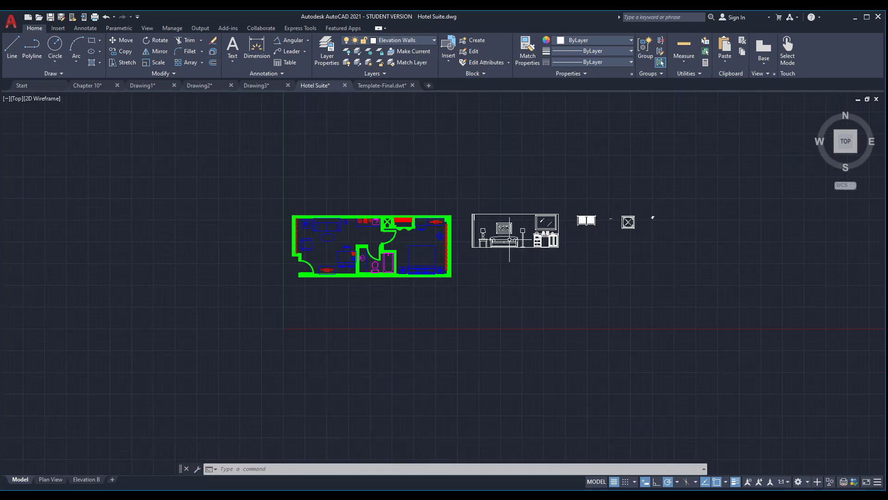
scroll(529, 239, "up", 4)
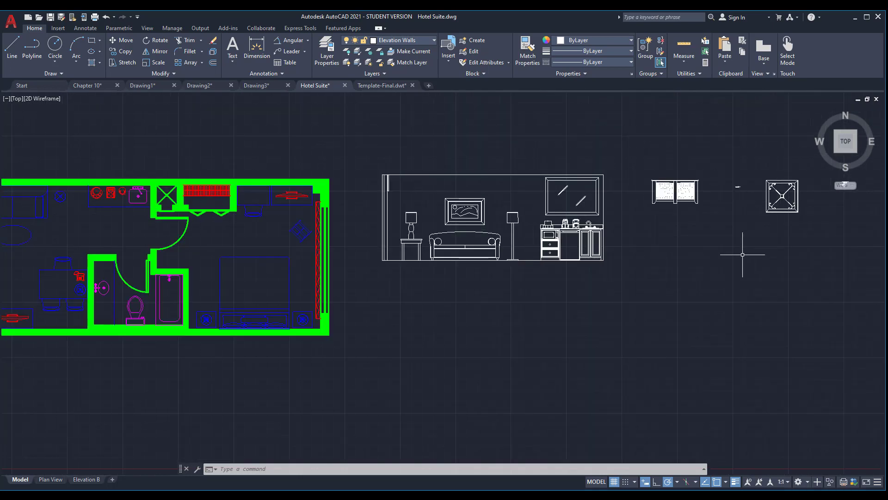
scroll(742, 257, "down", 2)
scroll(297, 242, "up", 4)
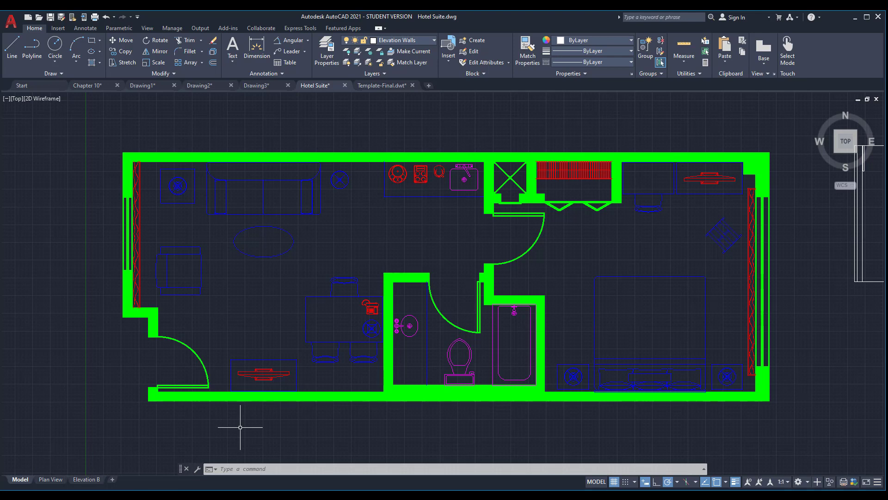
scroll(237, 292, "down", 4)
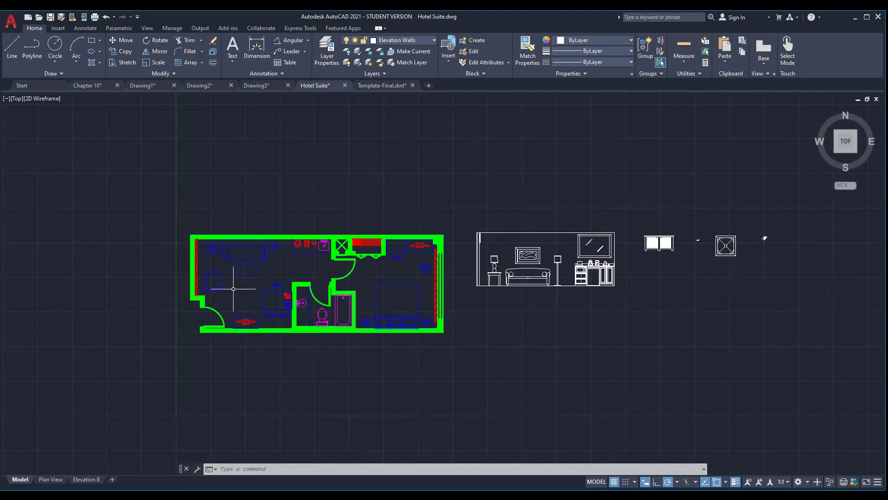
scroll(406, 267, "up", 2)
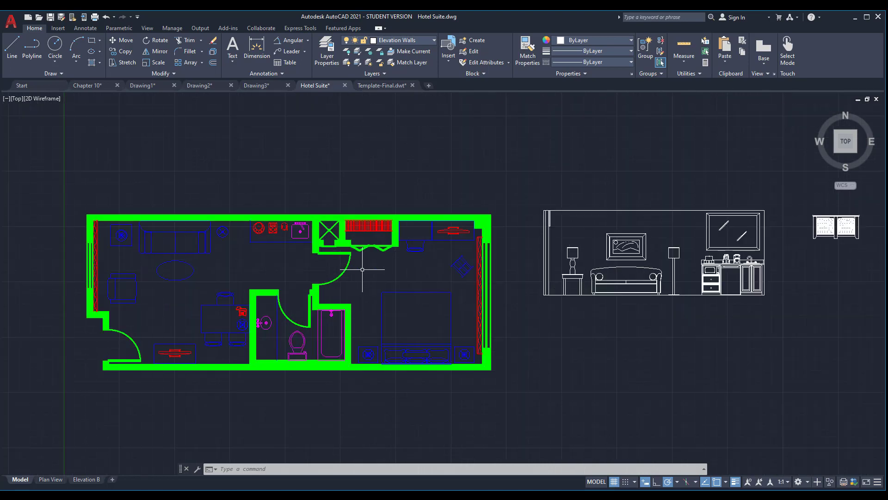
scroll(321, 294, "down", 2)
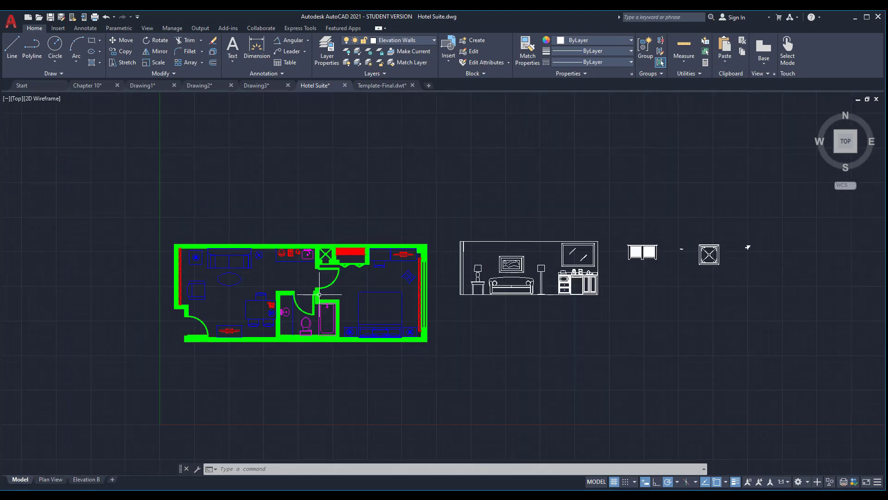
Check the Plan View layout, and look over the elevation, detail drawings and floor plan in model space
left_click(50, 479)
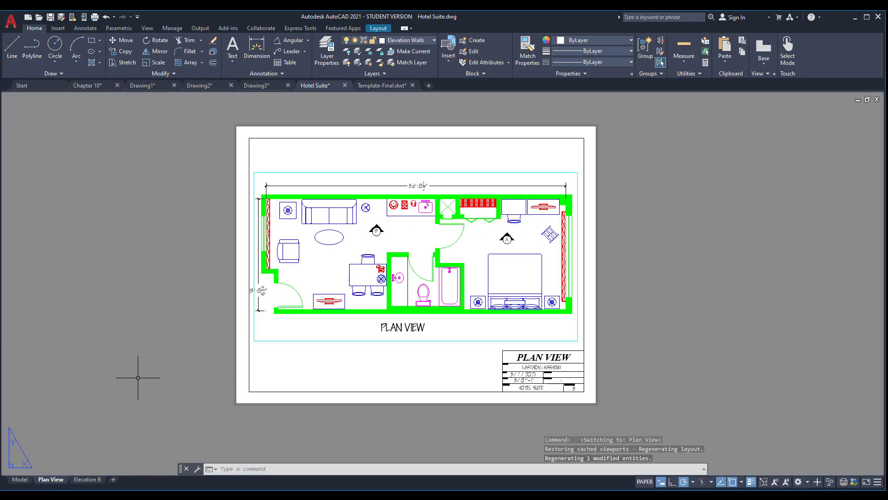
left_click(20, 479)
scroll(331, 324, "down", 2)
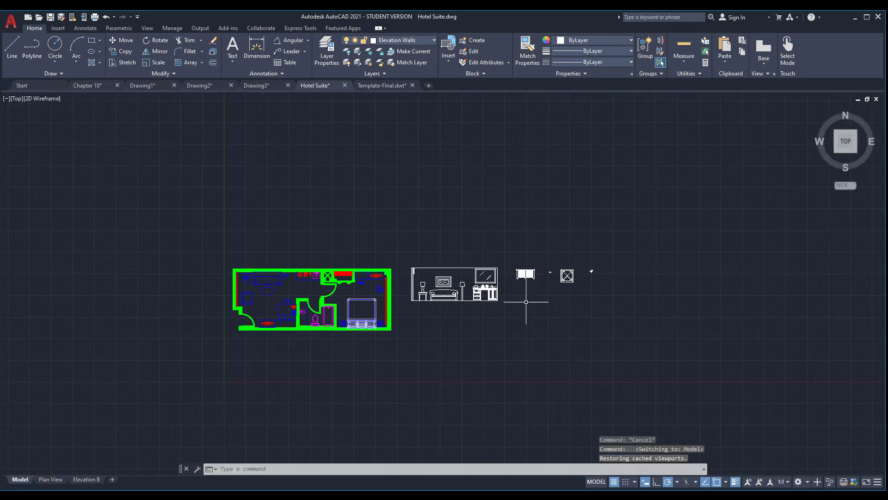
scroll(505, 287, "up", 2)
scroll(506, 268, "up", 4)
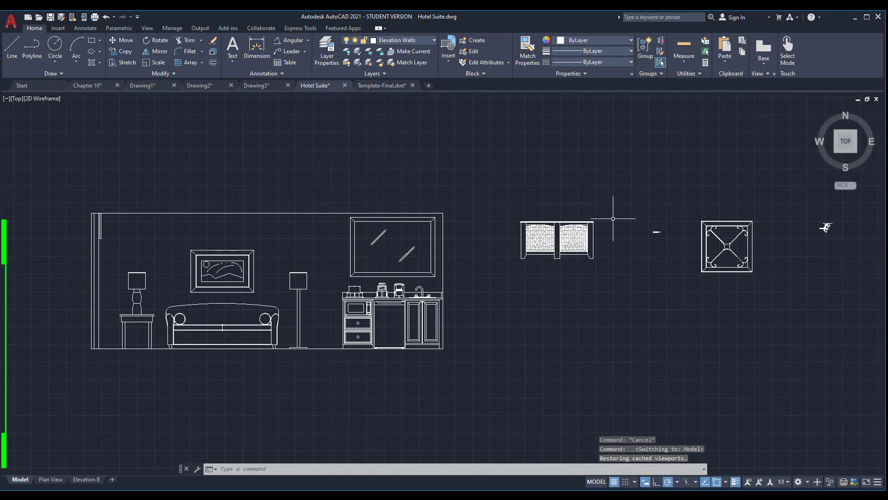
scroll(654, 255, "down", 4)
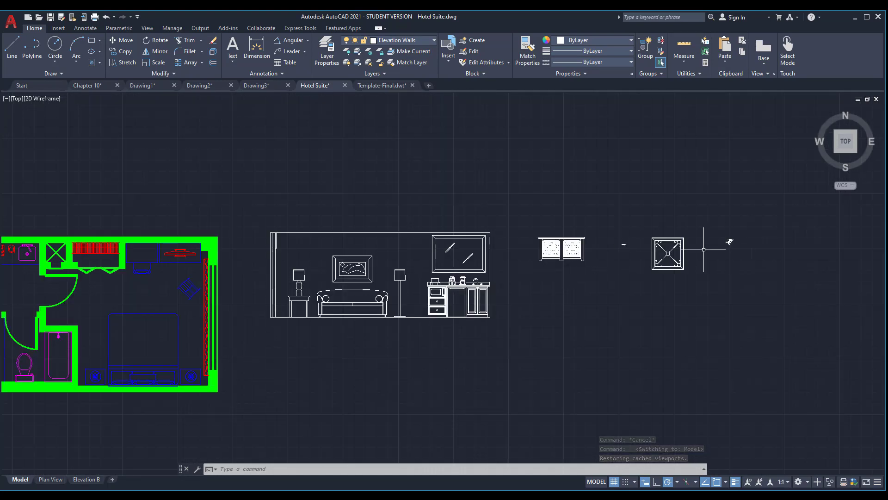
scroll(174, 329, "up", 2)
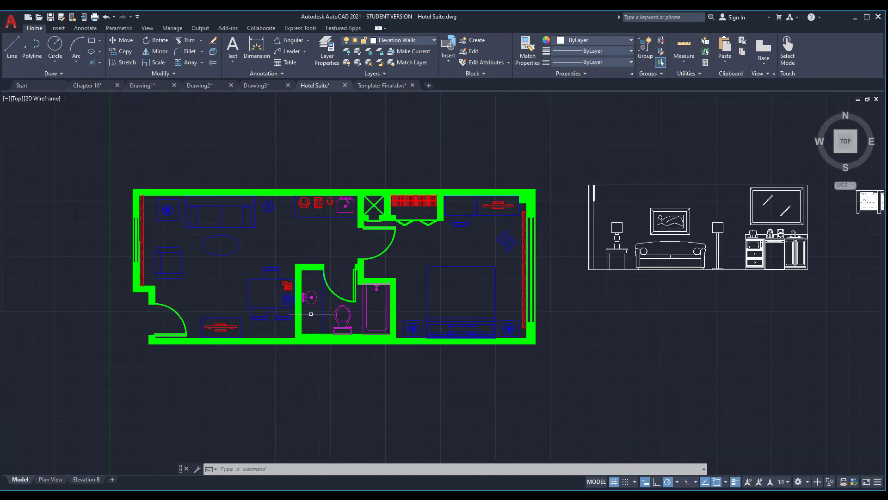
scroll(185, 283, "up", 2)
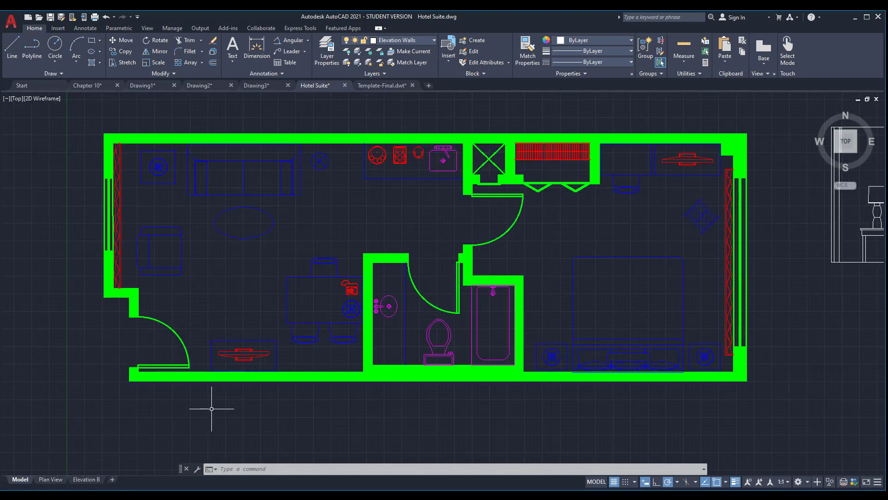
Switch to the Template-Final.dwt drawing and examine the sheet on its layout
left_click(380, 86)
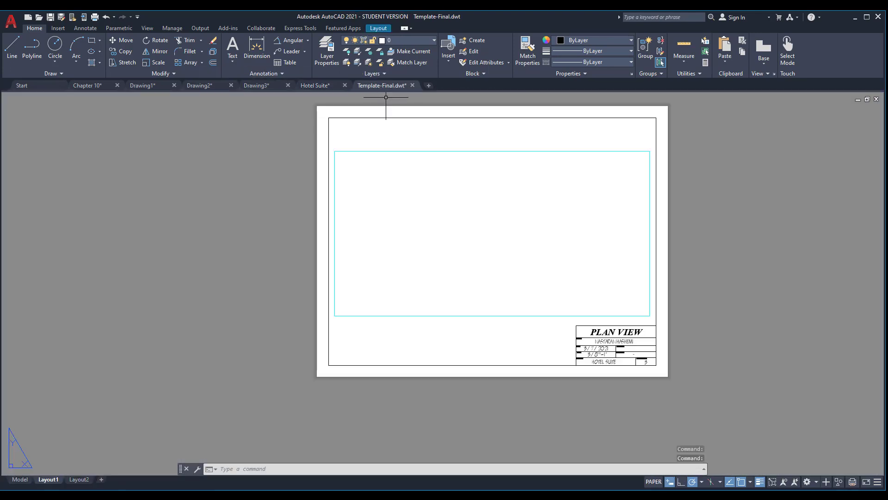
scroll(683, 181, "up", 2)
scroll(480, 214, "down", 2)
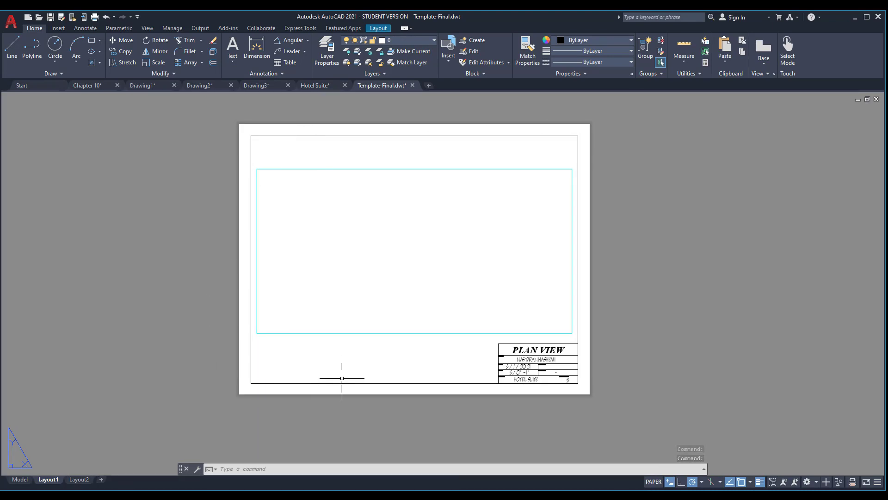
scroll(497, 391, "up", 2)
Select the title block and the sheet border to check which layer they are on
left_click(503, 281)
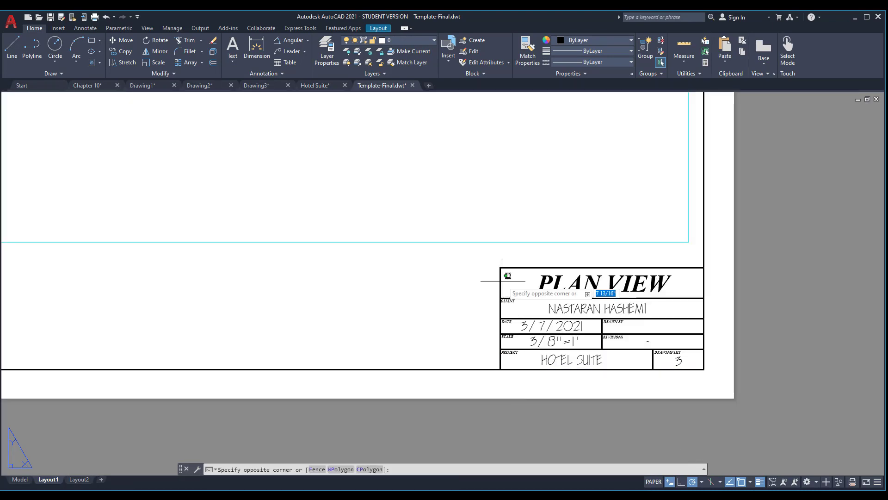
left_click(480, 302)
left_click(459, 349)
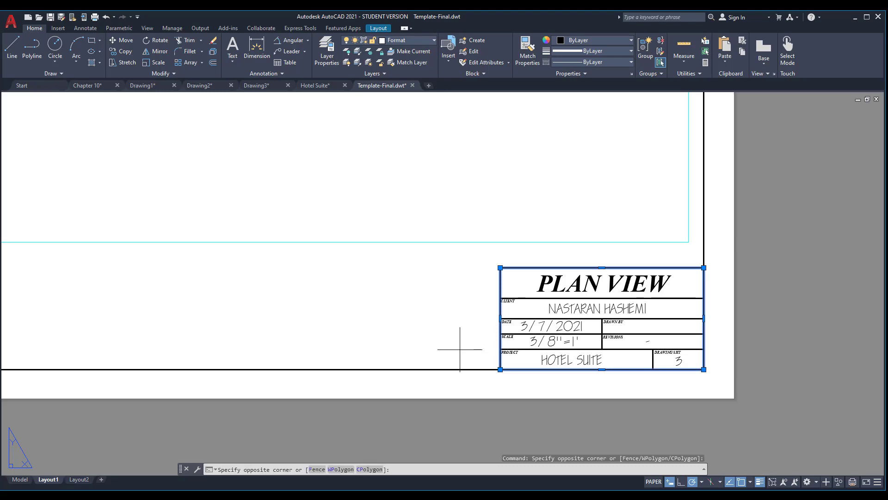
left_click(442, 375)
left_click(403, 375)
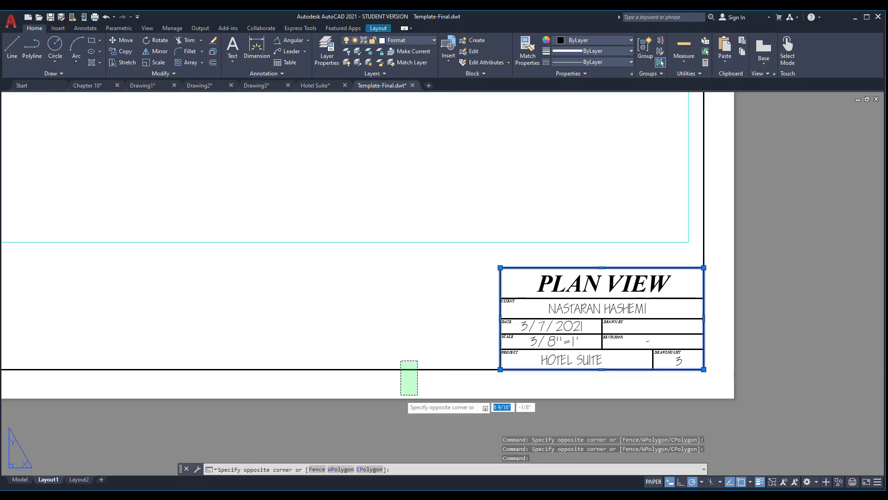
left_click(396, 377)
left_click(402, 357)
left_click(386, 377)
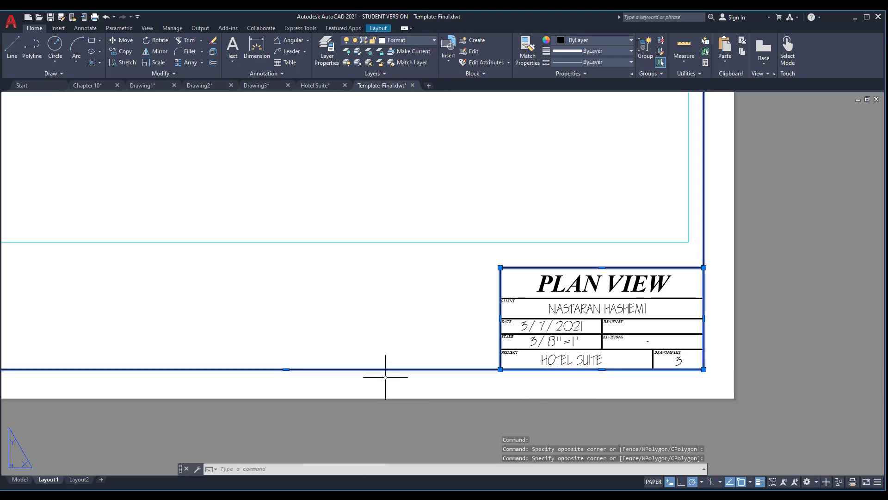
left_click(402, 44)
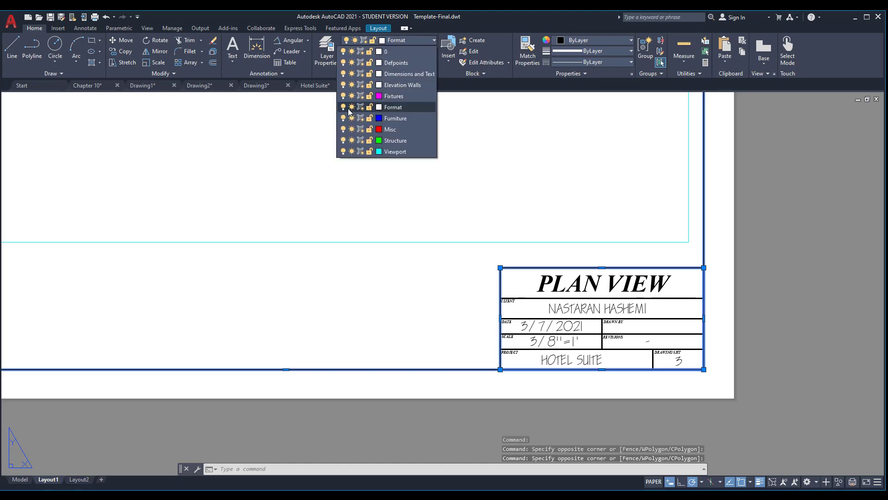
Check the lineweights of the template's layers in the Layer Properties Manager and close it
left_click(329, 51)
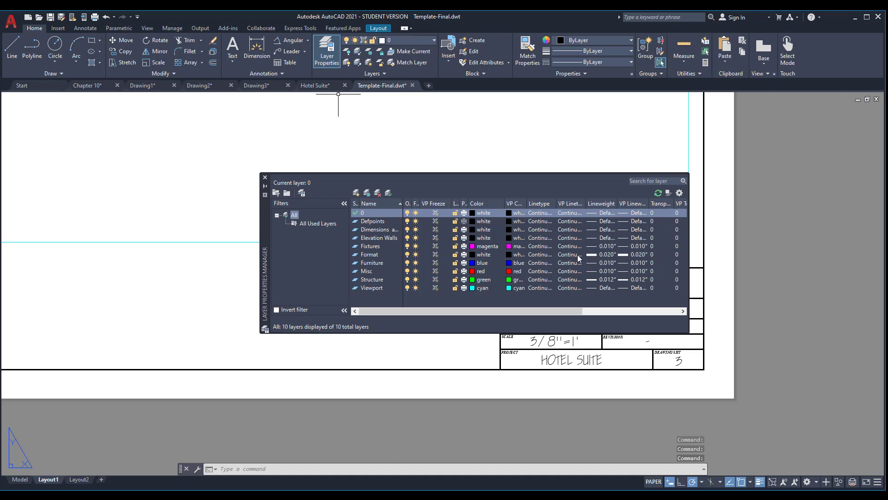
left_click(265, 177)
key("Escape")
Select the cyan viewport frame, check its layer and clear the selection
left_click(450, 238)
left_click(439, 258)
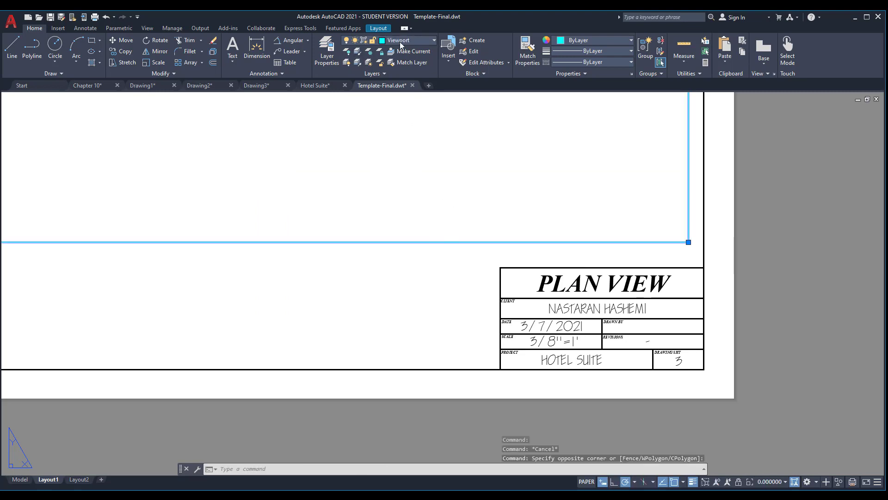
left_click(400, 41)
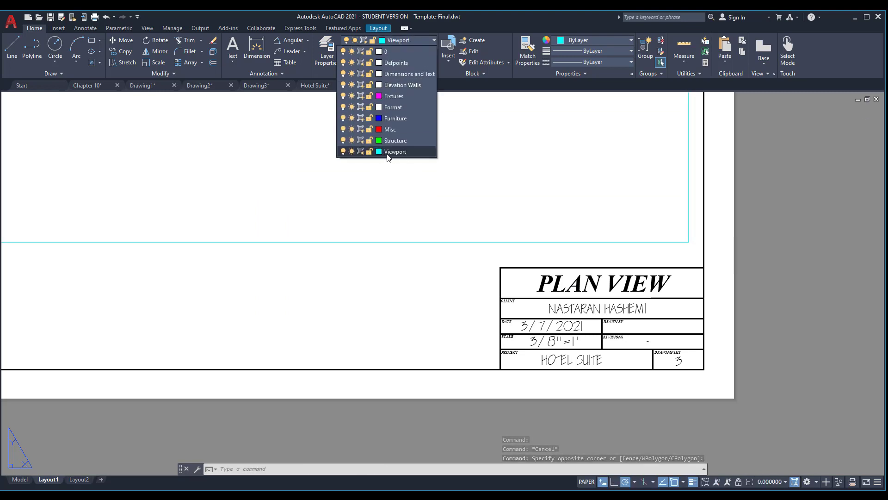
left_click(427, 29)
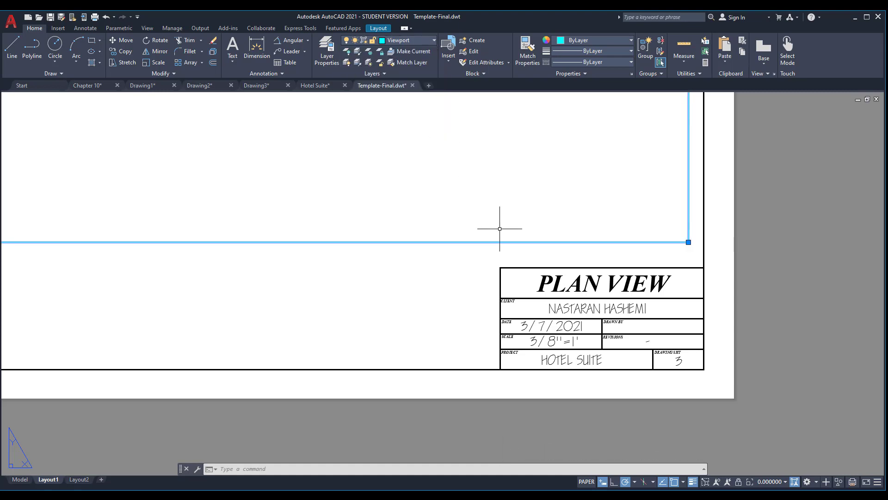
key("Escape")
Examine the title block's fields and the overall template sheet
scroll(499, 228, "down", 3)
scroll(593, 234, "up", 2)
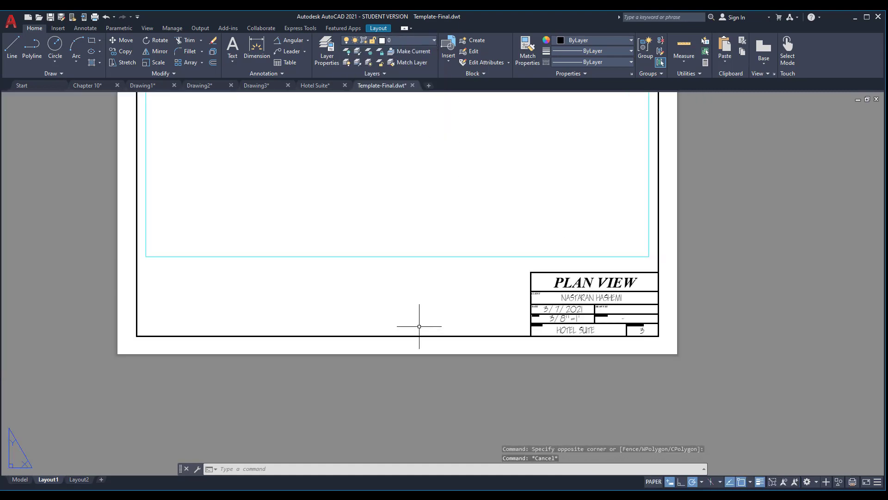
scroll(569, 292, "up", 2)
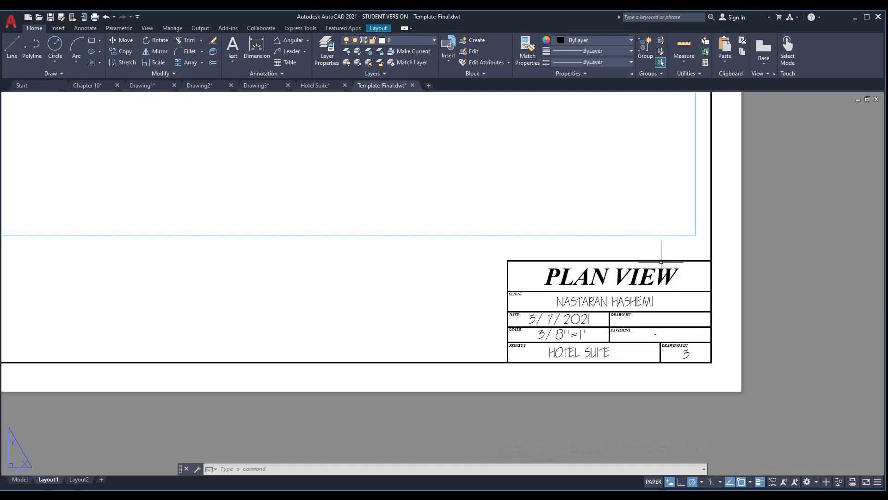
scroll(662, 308, "down", 2)
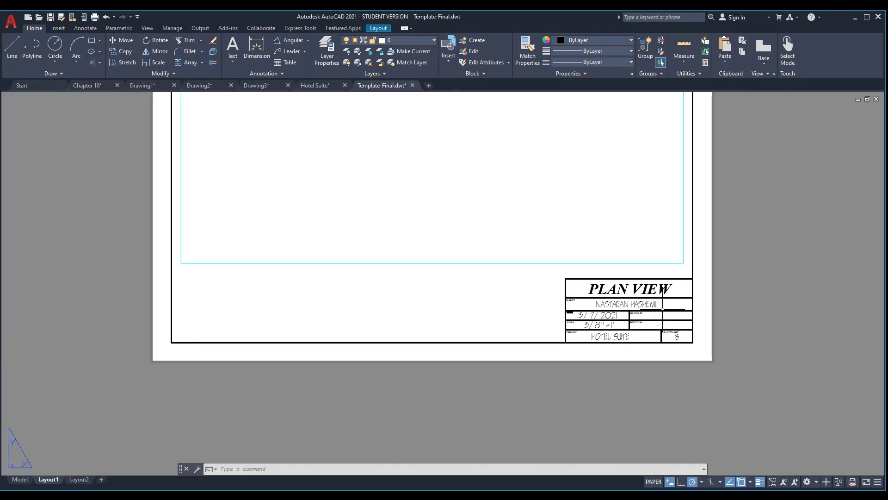
scroll(662, 309, "down", 1)
scroll(465, 333, "down", 1)
scroll(517, 310, "up", 1)
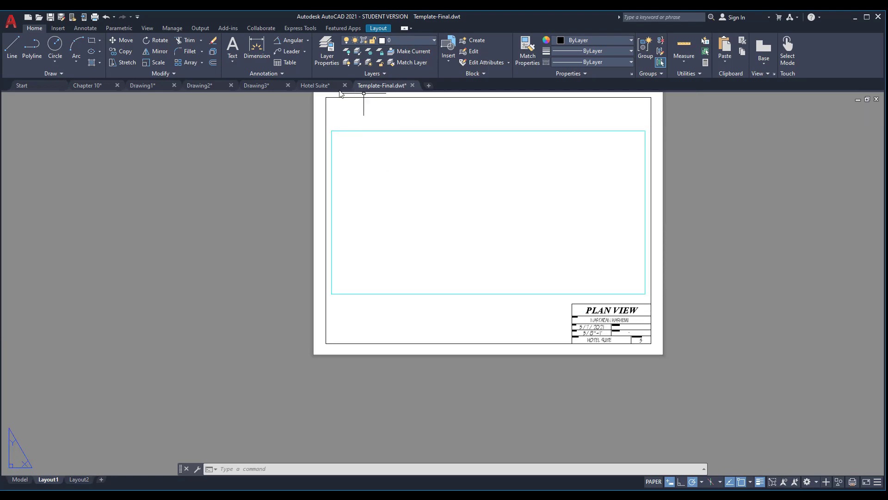
left_click(11, 21)
left_click(46, 132)
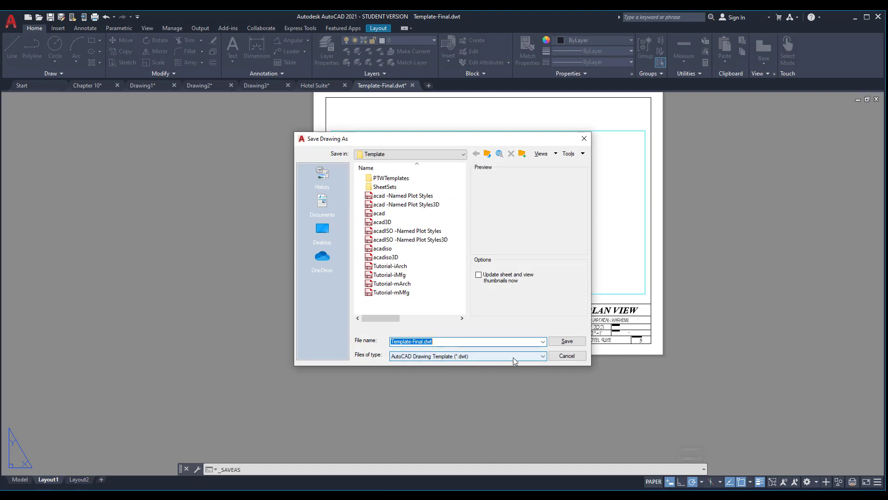
left_click(567, 355)
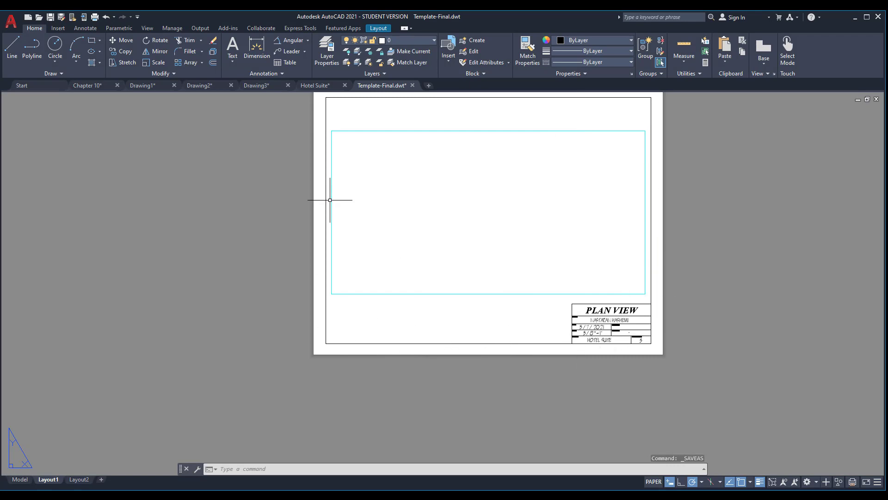
scroll(703, 222, "up", 2)
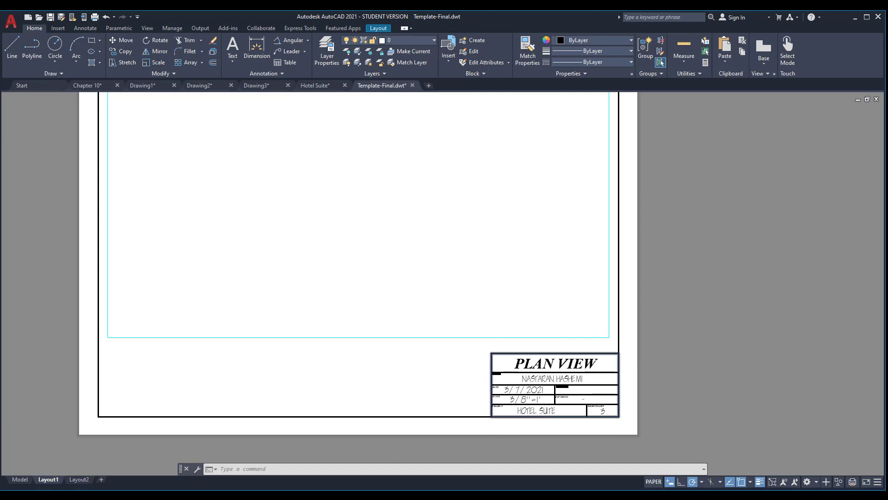
scroll(511, 417, "up", 2)
scroll(609, 319, "down", 2)
scroll(590, 235, "down", 2)
scroll(597, 222, "up", 2)
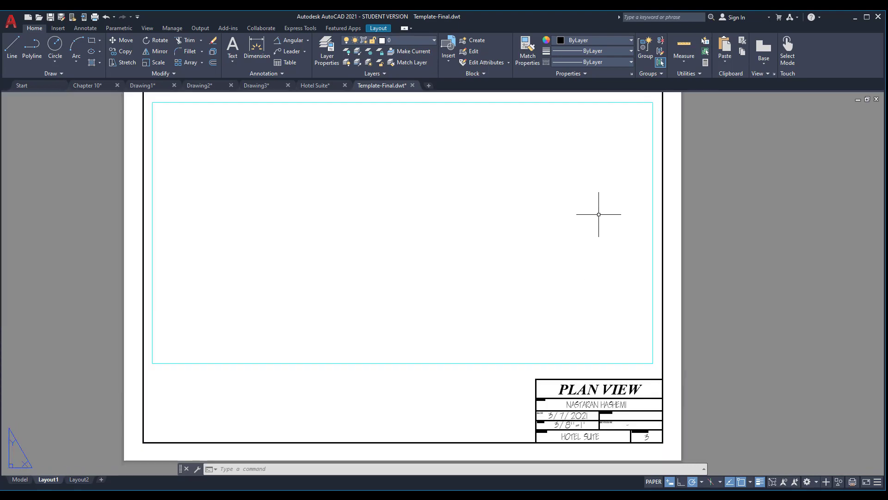
Return to the Hotel Suite drawing and open its Plan View layout
left_click(315, 85)
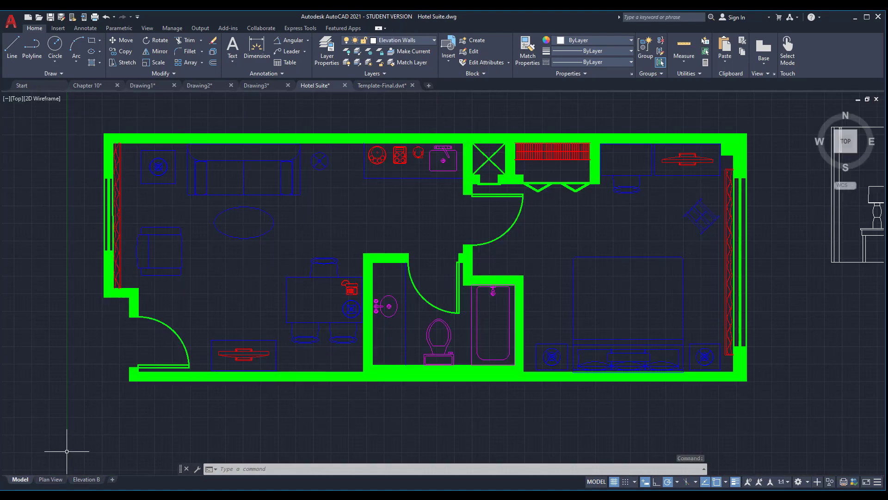
left_click(51, 479)
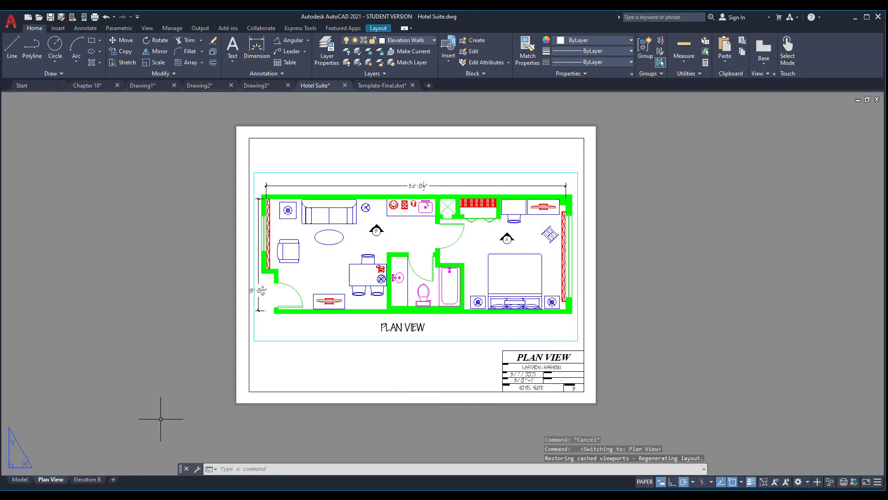
right_click(50, 480)
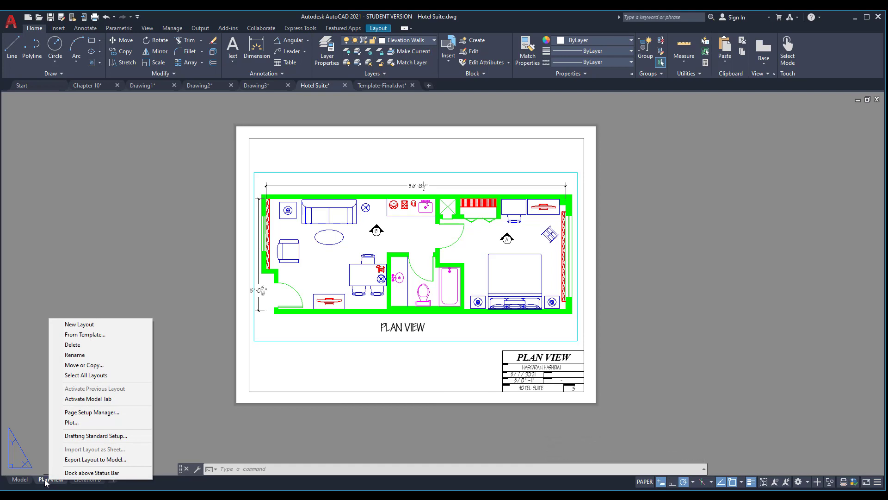
left_click(42, 482)
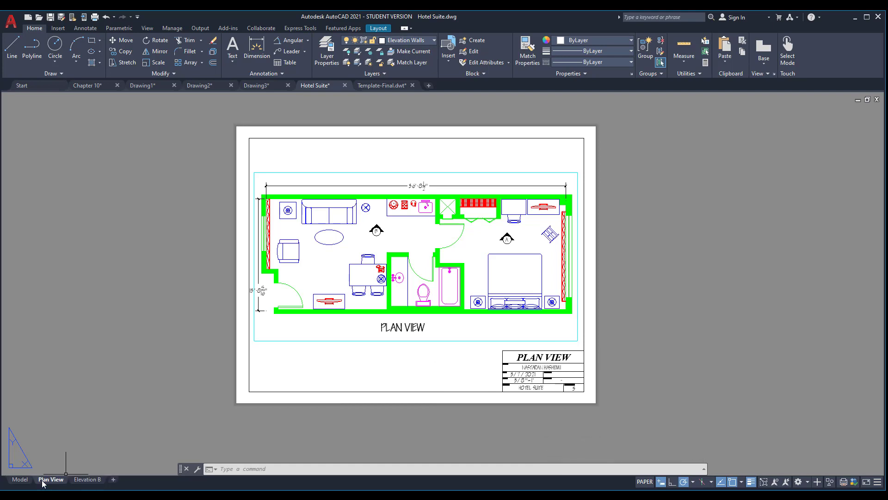
Insert Layout1 from the Template-Final template, stored in New folder (2) within the desktop's New folder, as an additional layout
right_click(43, 481)
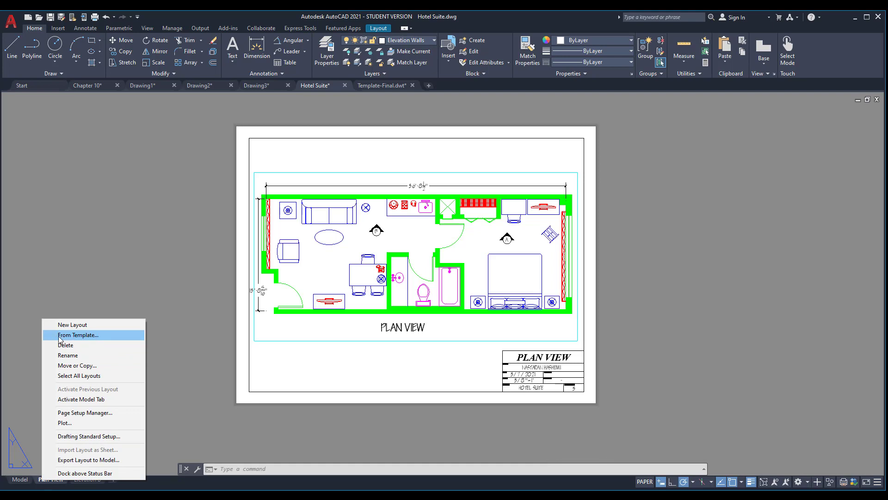
left_click(83, 335)
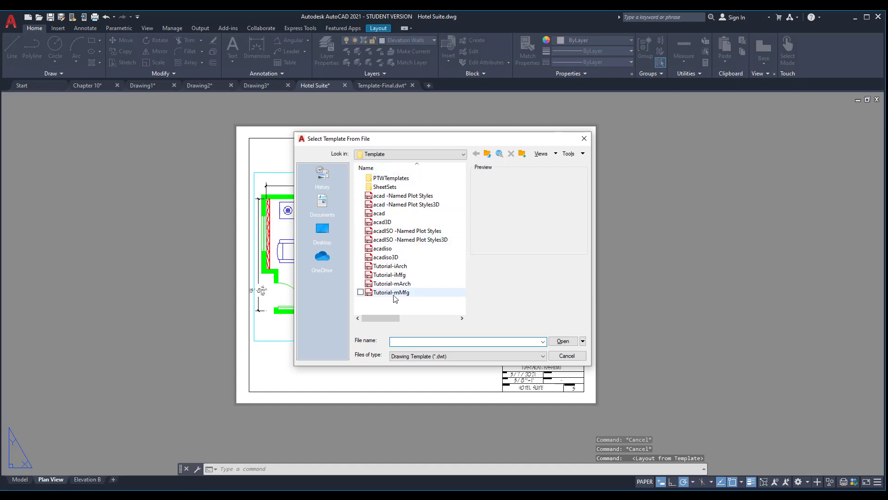
left_click(329, 227)
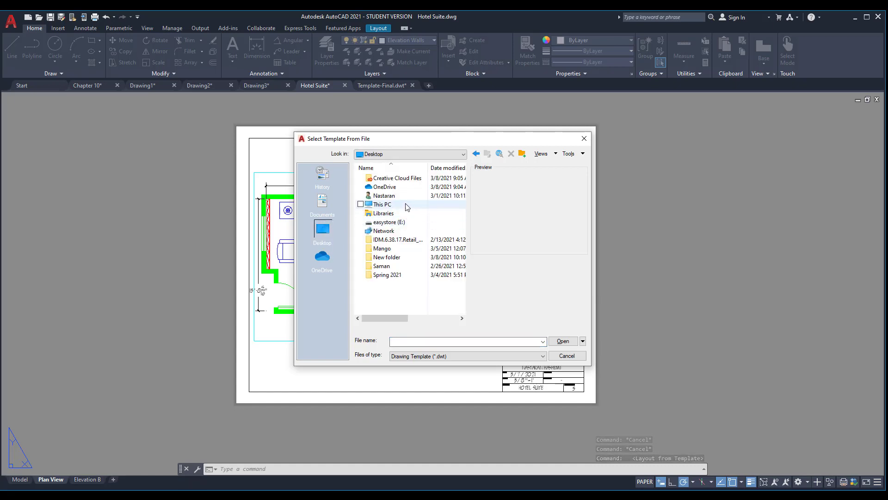
double_click(387, 257)
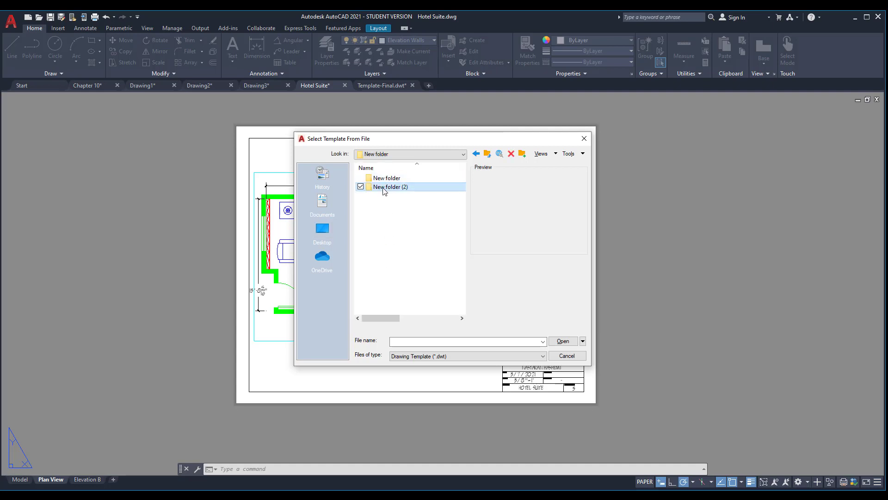
double_click(384, 187)
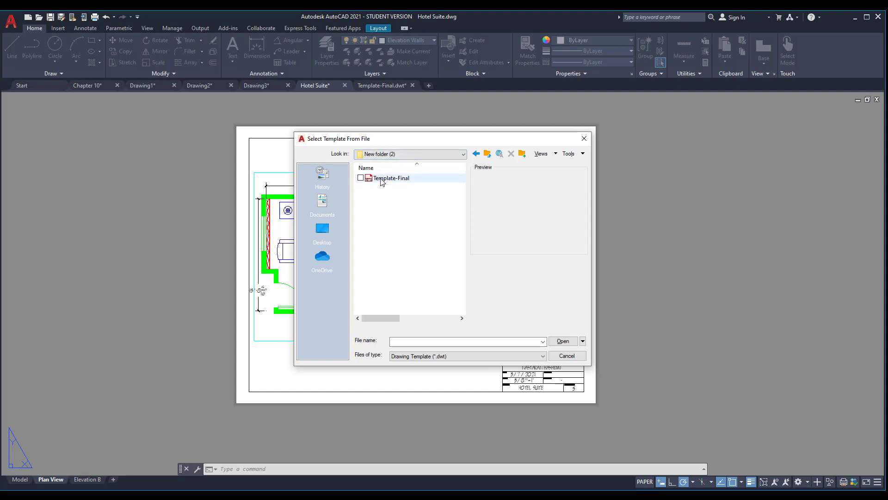
left_click(381, 180)
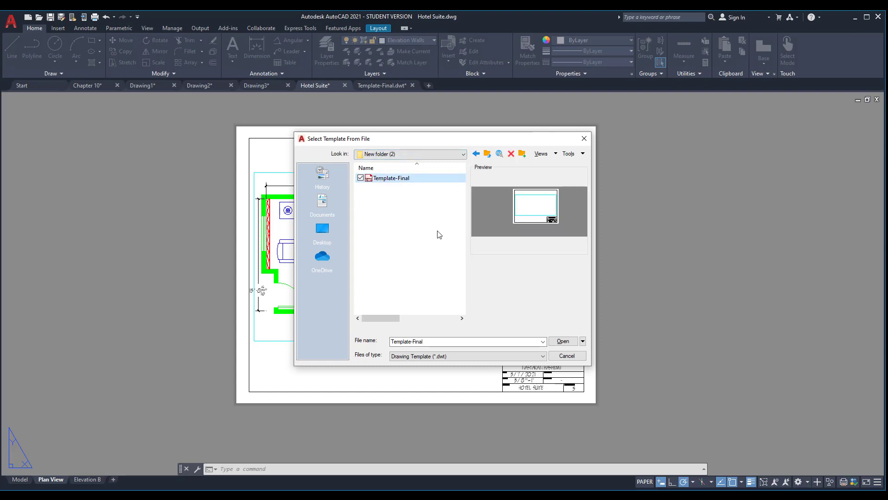
left_click(563, 341)
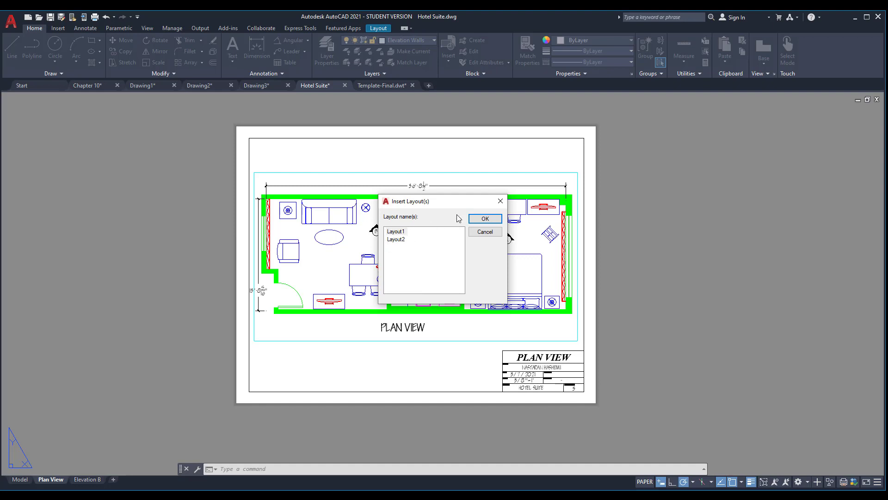
left_click(484, 219)
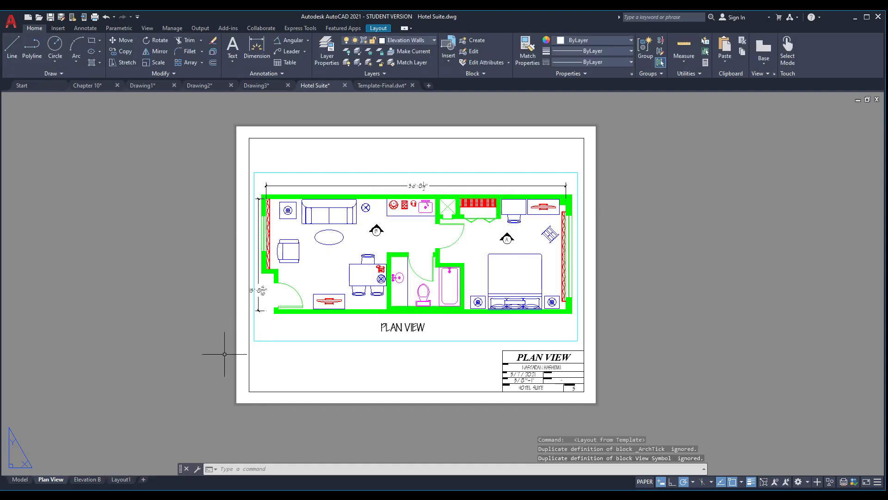
Open the inserted Layout1 and inspect its border, viewport frame and title block
left_click(121, 479)
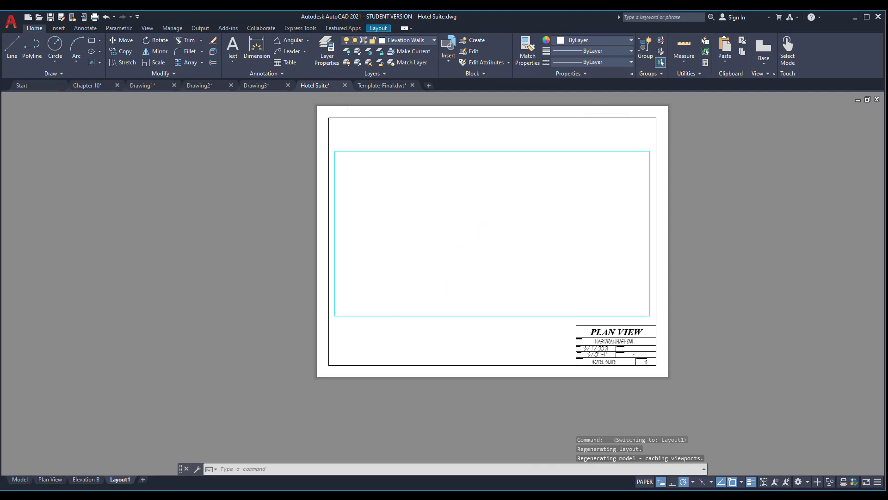
scroll(715, 235, "up", 2)
scroll(653, 264, "down", 2)
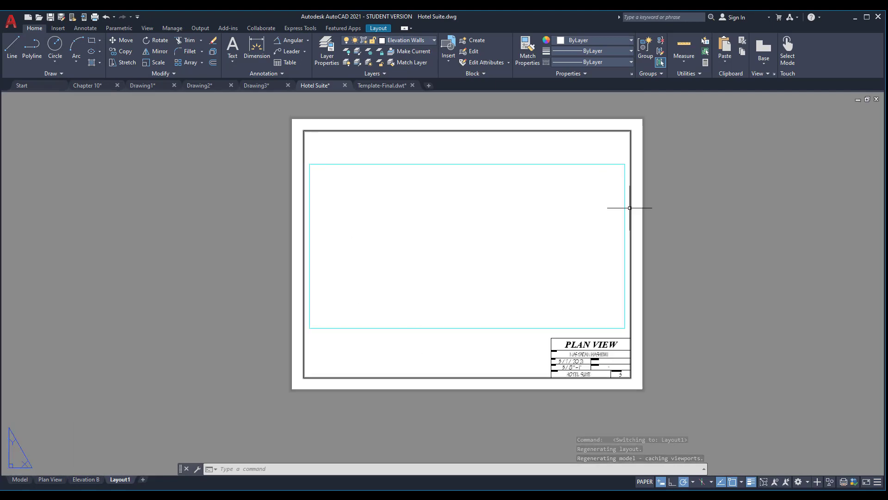
scroll(658, 237, "up", 2)
scroll(638, 252, "down", 2)
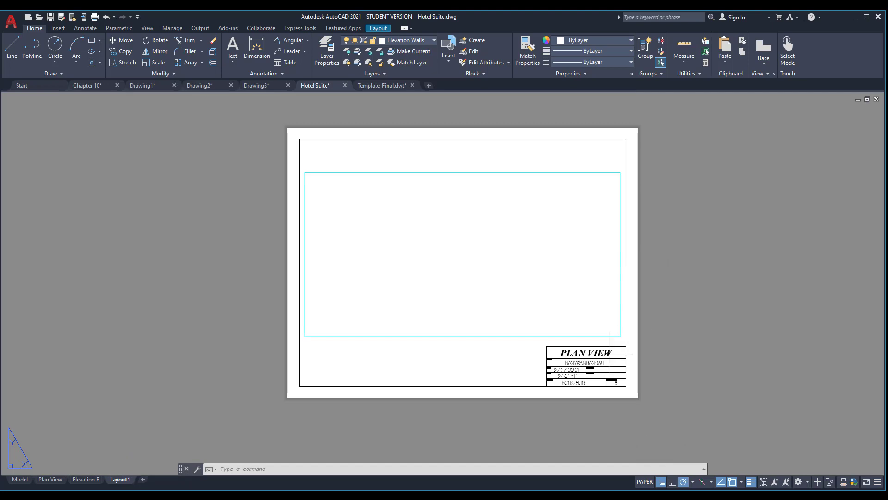
Create a copy of Layout1 and place it at the end of the layouts
right_click(122, 481)
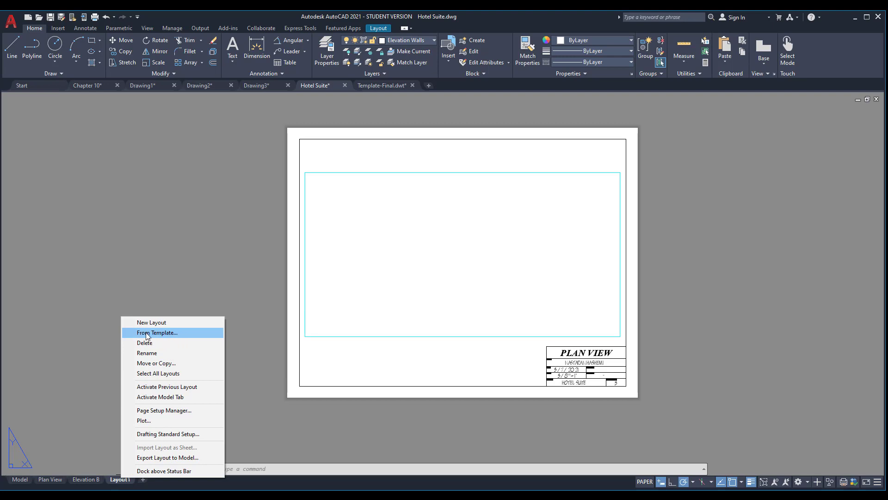
left_click(162, 364)
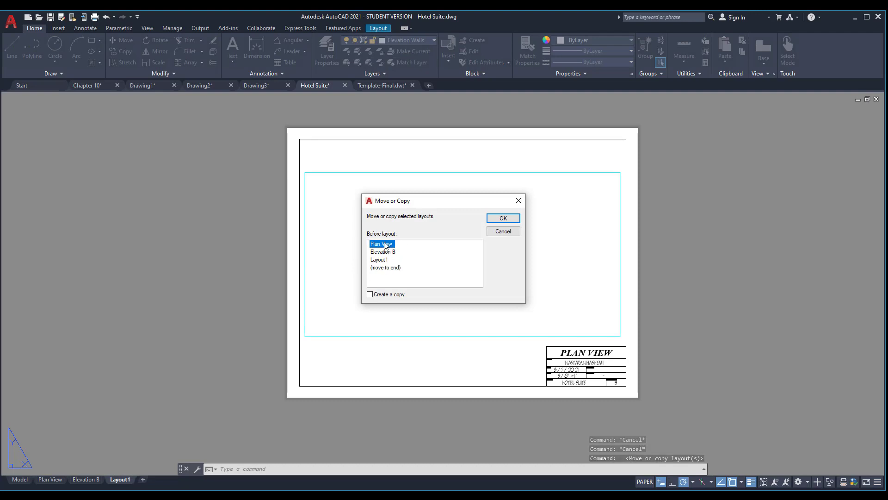
left_click(377, 260)
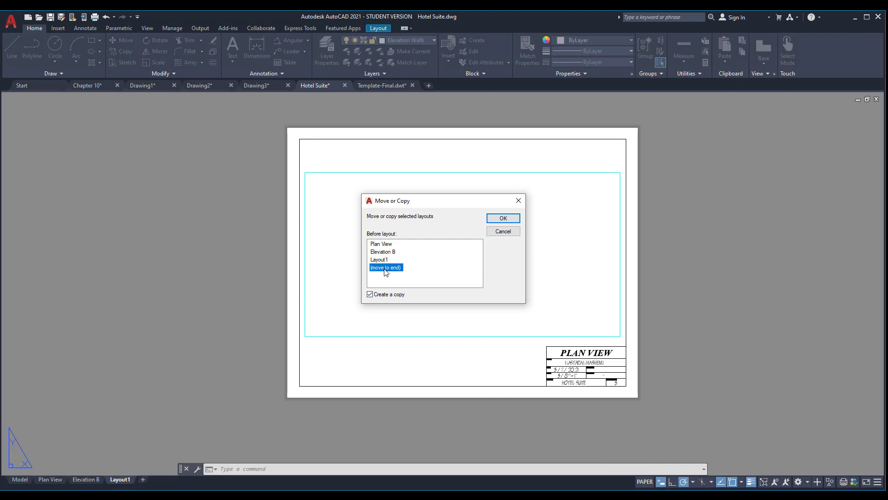
left_click(503, 218)
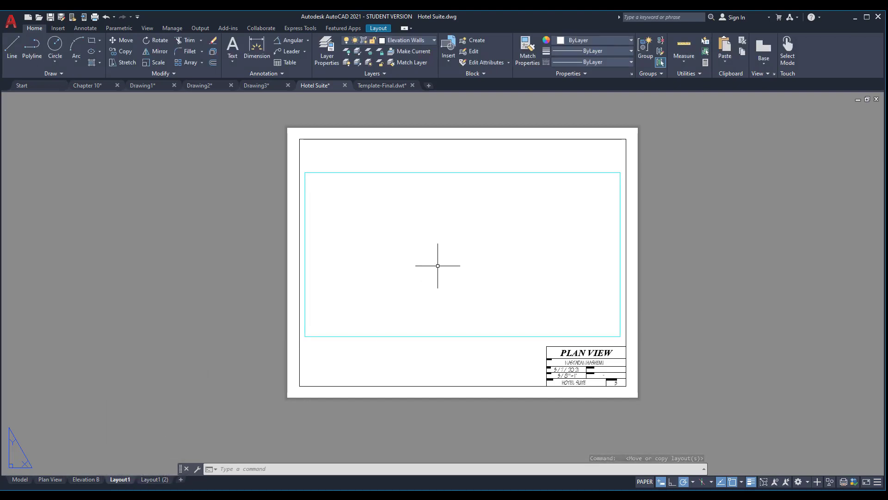
Activate the viewport on Layout1 and zoom it to the extents of the model
double_click(476, 266)
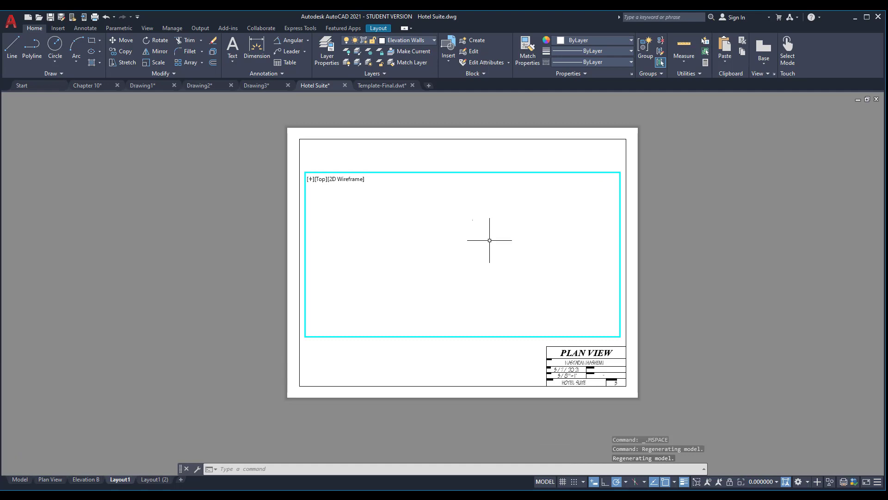
scroll(474, 245, "up", 10)
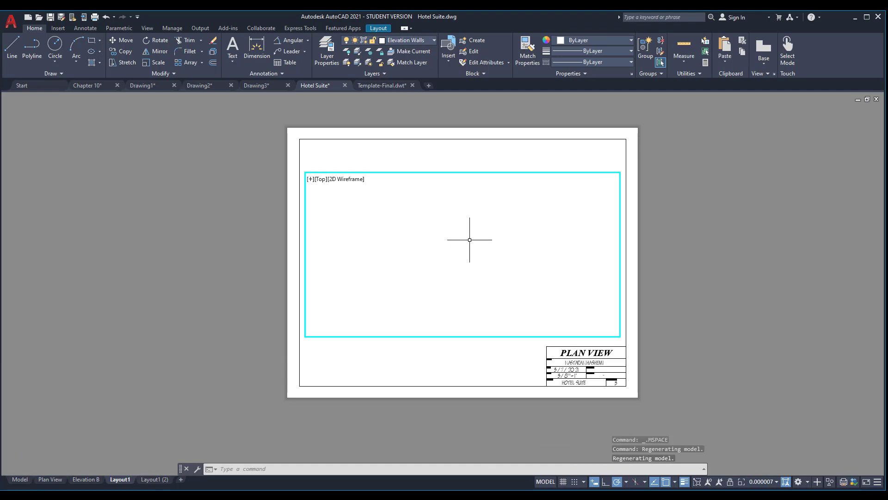
type("Z")
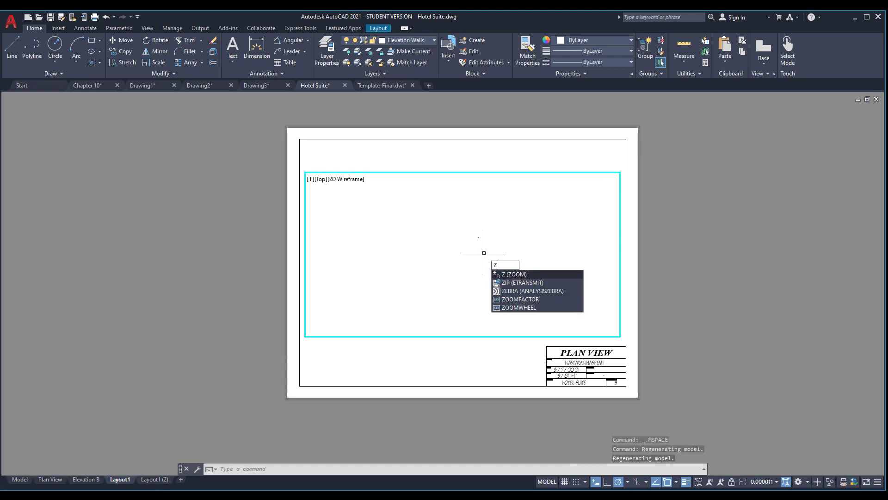
key("Return")
type("e")
key("Return")
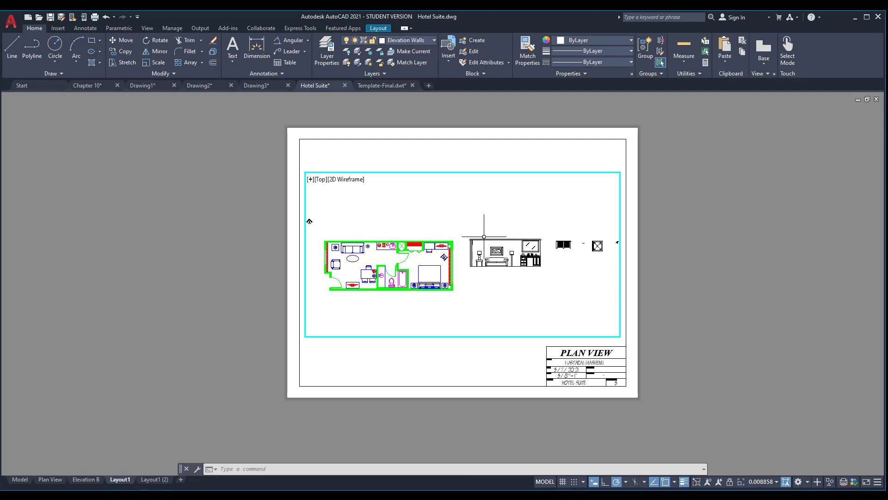
Frame the living-room elevation with the sofa, lamps and kitchenette so it fills the Layout1 viewport
scroll(467, 233, "down", 1)
scroll(523, 243, "up", 1)
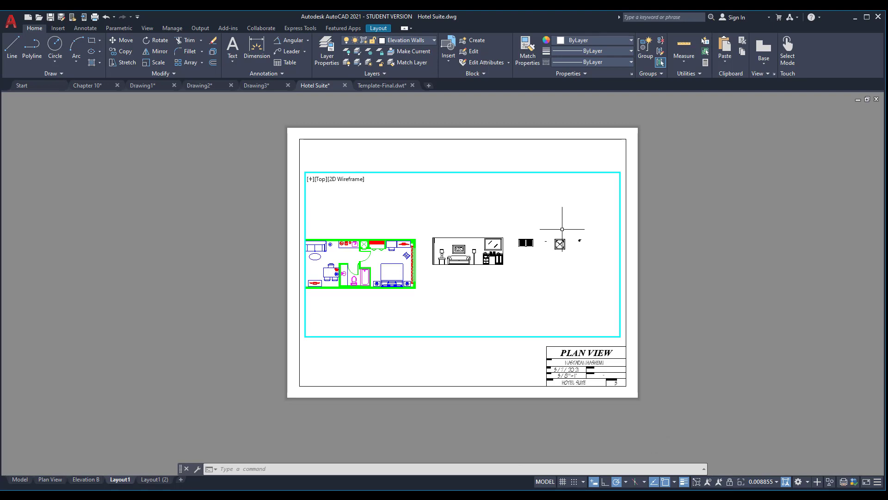
scroll(487, 251, "up", 2)
scroll(472, 243, "up", 3)
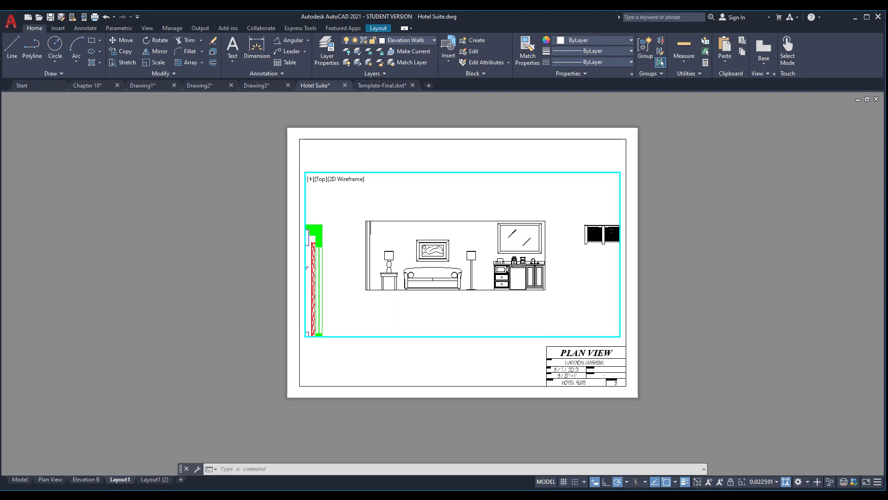
scroll(478, 252, "up", 1)
middle_click_drag(482, 254, 499, 238)
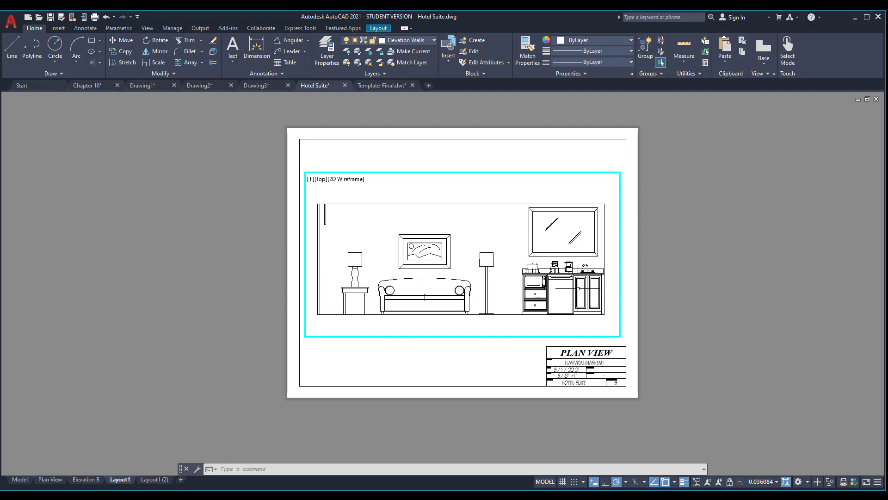
Lock the elevation viewport on Layout1 and return to paper space
left_click(766, 484)
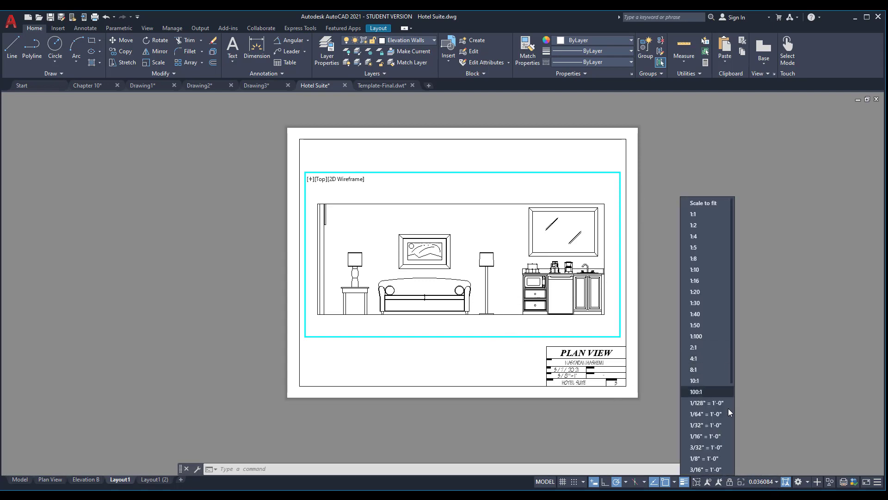
left_click(782, 411)
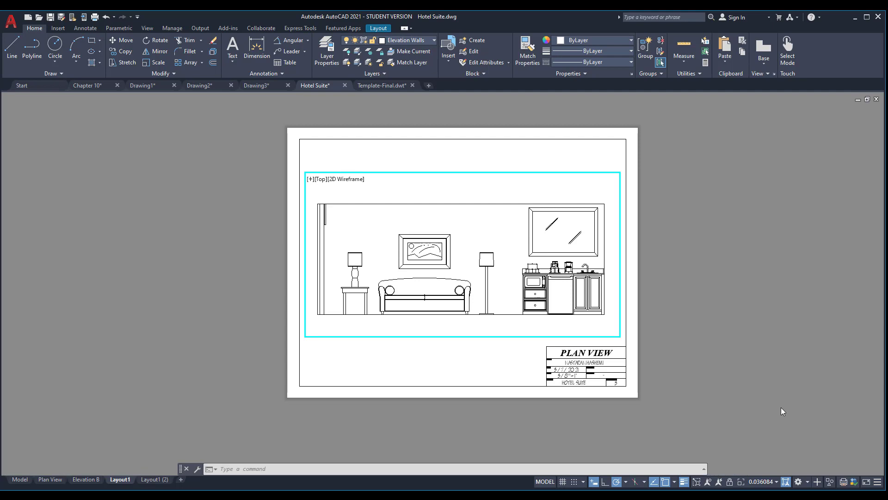
left_click(730, 483)
double_click(478, 357)
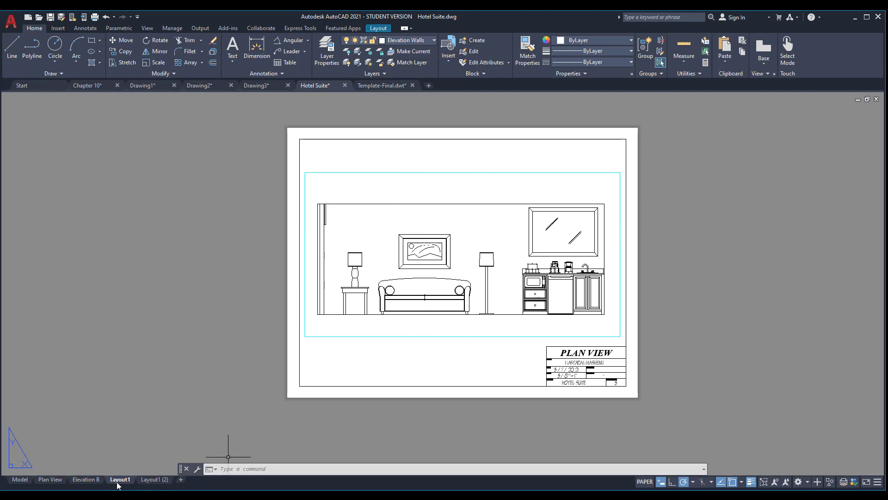
Open Layout1 (2), activate its viewport and zoom it to the extents of the model
left_click(154, 479)
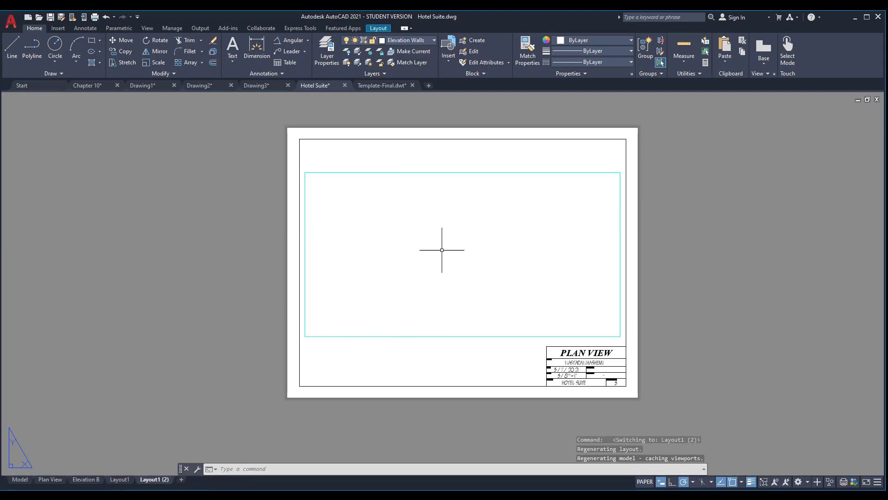
double_click(442, 250)
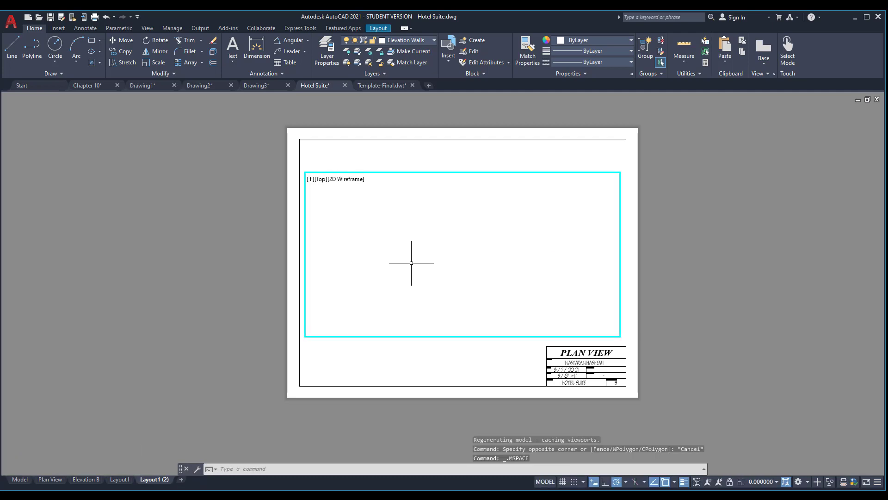
type("z")
key("Return")
type("e")
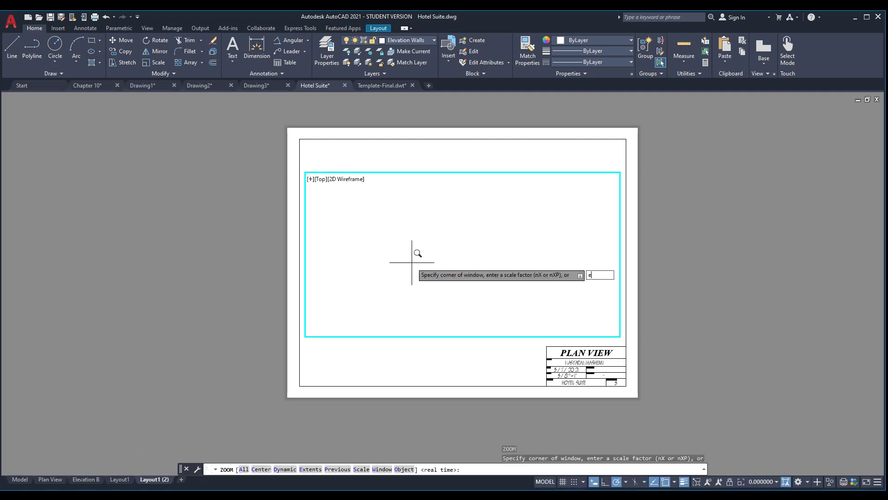
key("Return")
Frame the two-panel hatched cabinet in the middle of the Layout1 (2) viewport and return to paper space
scroll(573, 240, "up", 12)
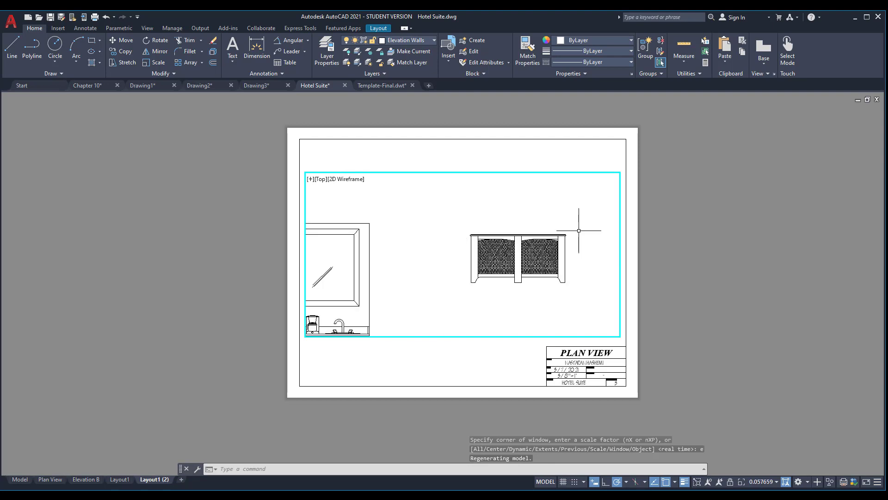
scroll(498, 241, "down", 2)
scroll(481, 300, "up", 3)
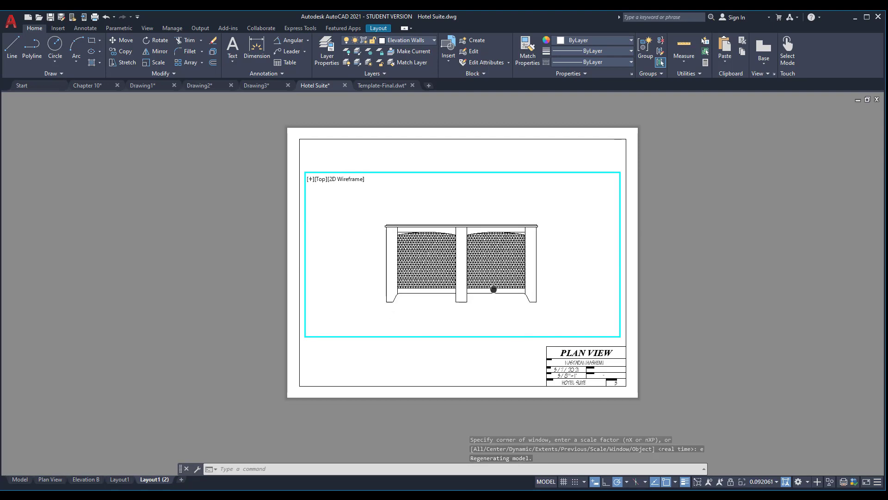
scroll(509, 314, "down", 2)
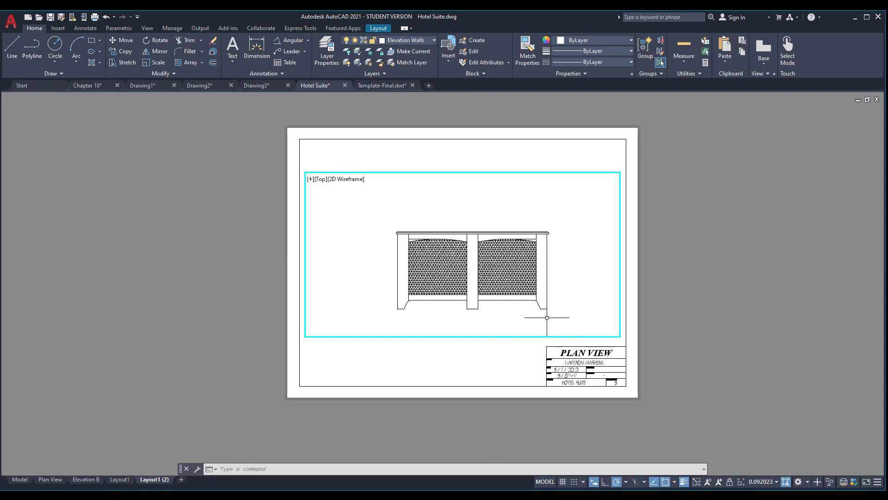
double_click(510, 359)
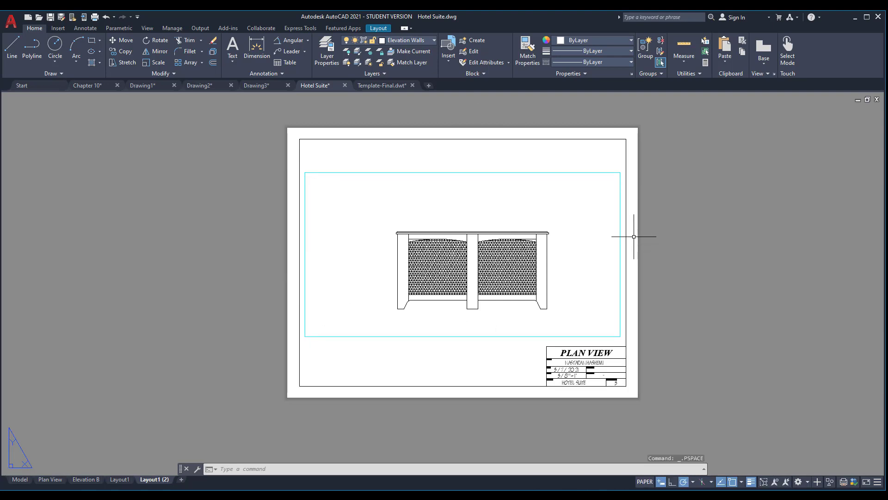
Examine the separate furniture drawings in model space and return to Layout1
left_click(20, 479)
scroll(317, 281, "down", 5)
scroll(486, 259, "up", 3)
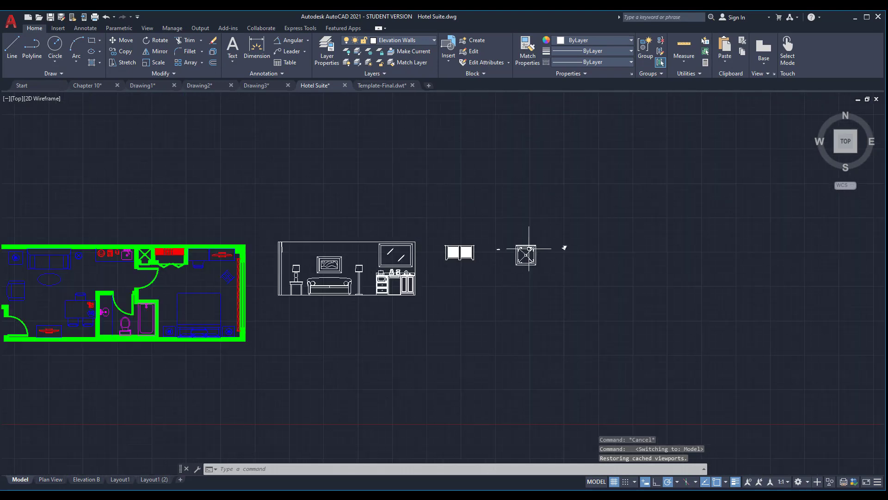
scroll(529, 248, "up", 2)
scroll(502, 277, "up", 5)
scroll(495, 298, "down", 2)
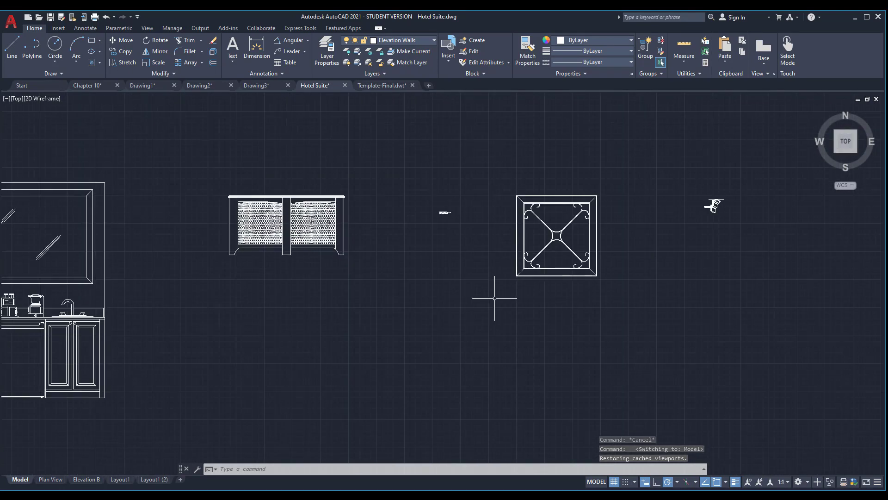
left_click(119, 479)
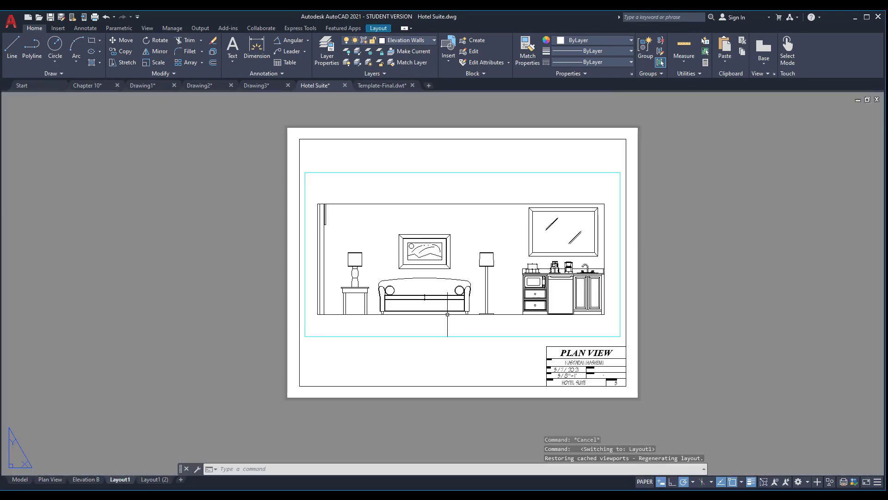
Freeze the Viewport layer in the Layout1 paper space to hide the viewport border
left_click(406, 40)
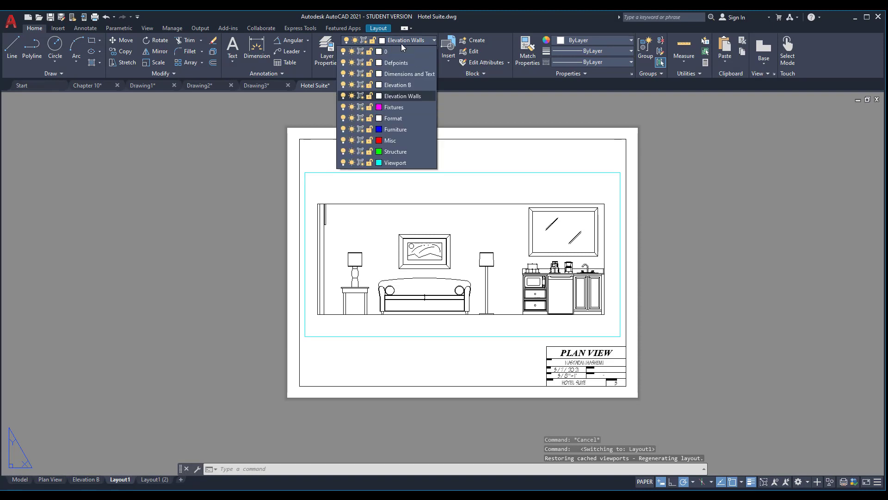
left_click(361, 162)
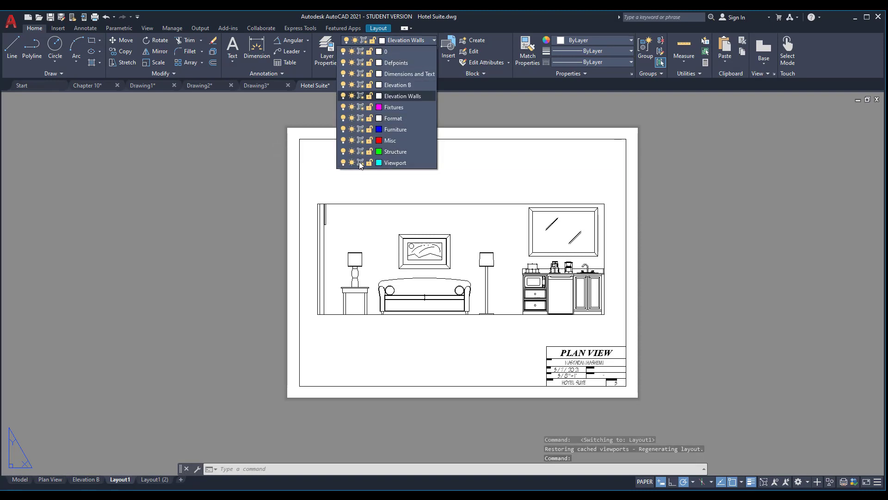
left_click(573, 159)
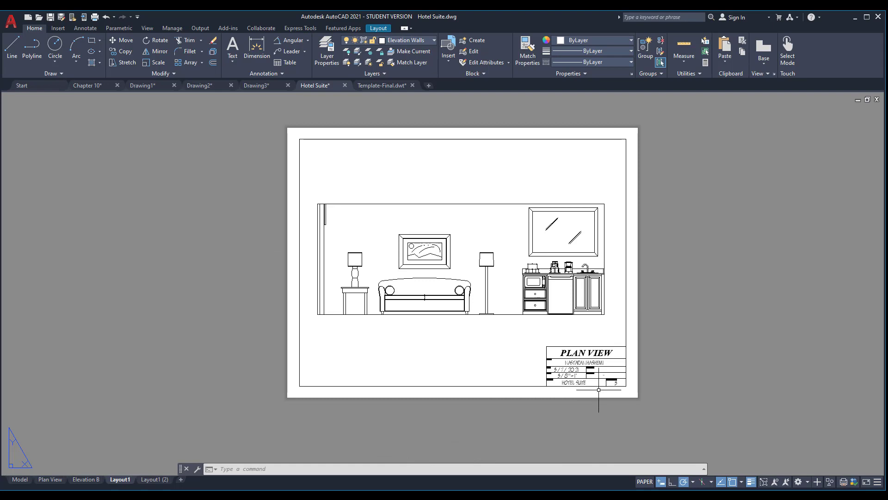
Examine the title block text on the Layout1 sheet and the elevation above it
scroll(566, 357, "up", 5)
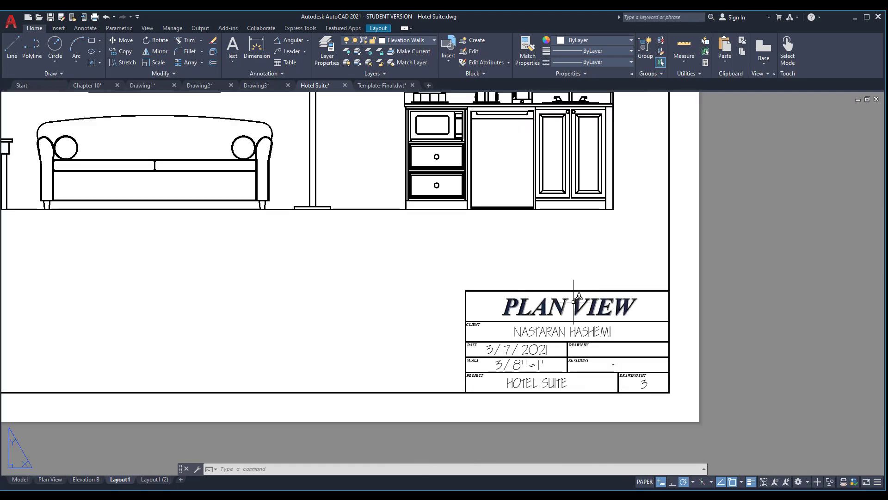
scroll(594, 348, "up", 2)
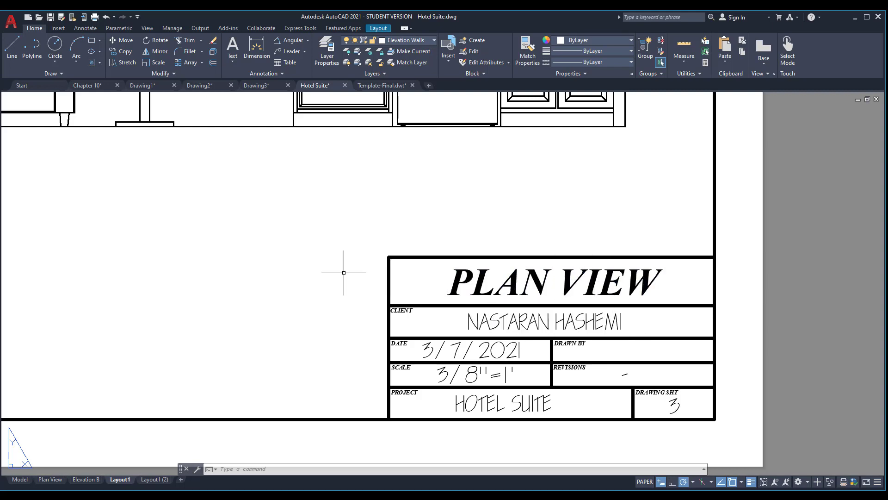
scroll(528, 343, "down", 2)
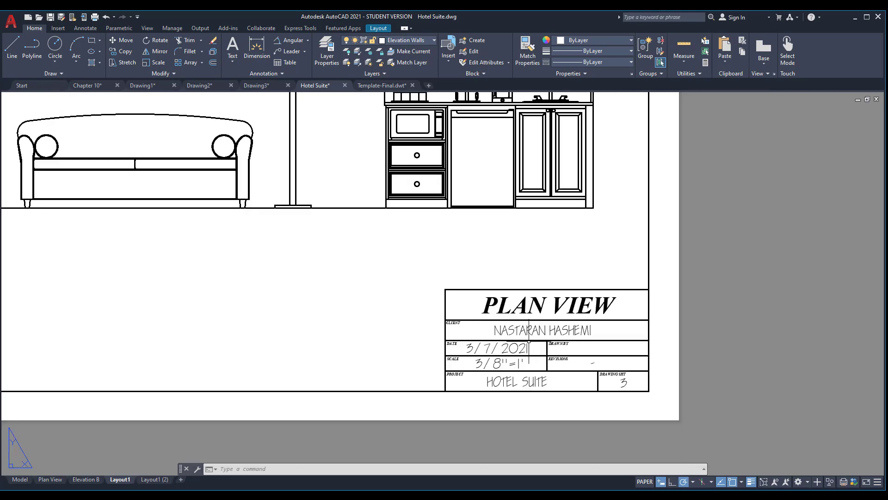
scroll(670, 319, "down", 2)
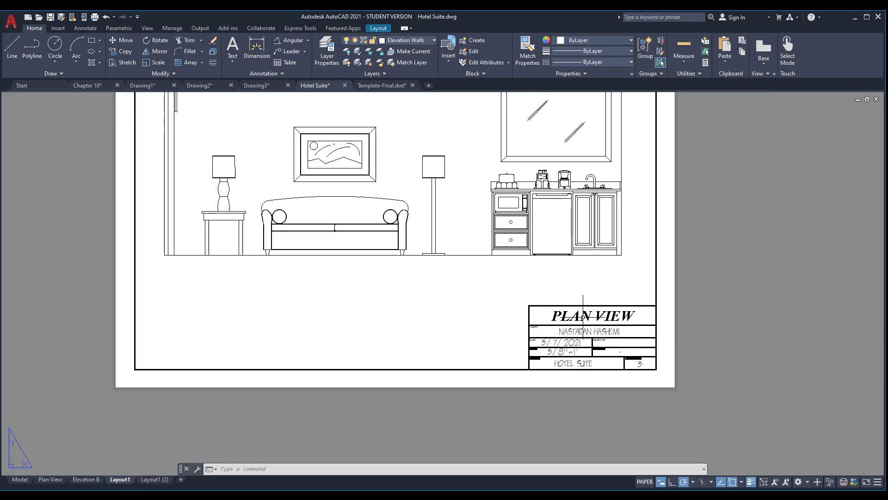
middle_click_drag(452, 339, 481, 391)
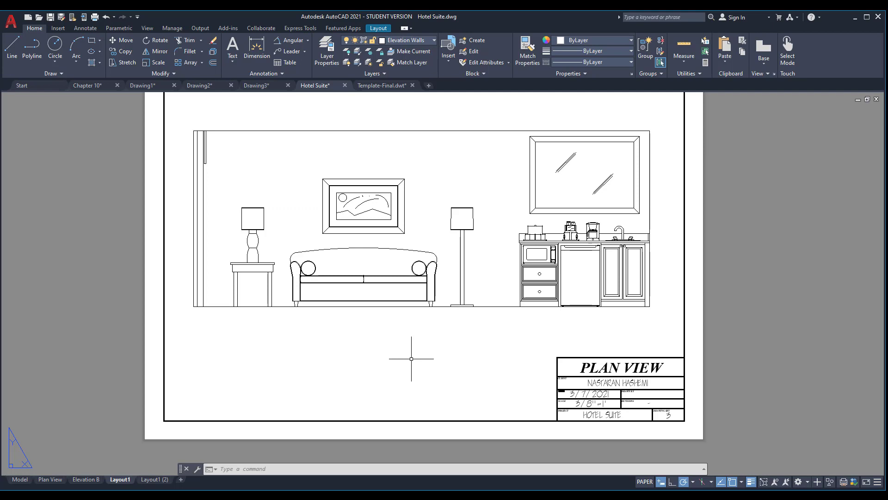
scroll(411, 352, "down", 2)
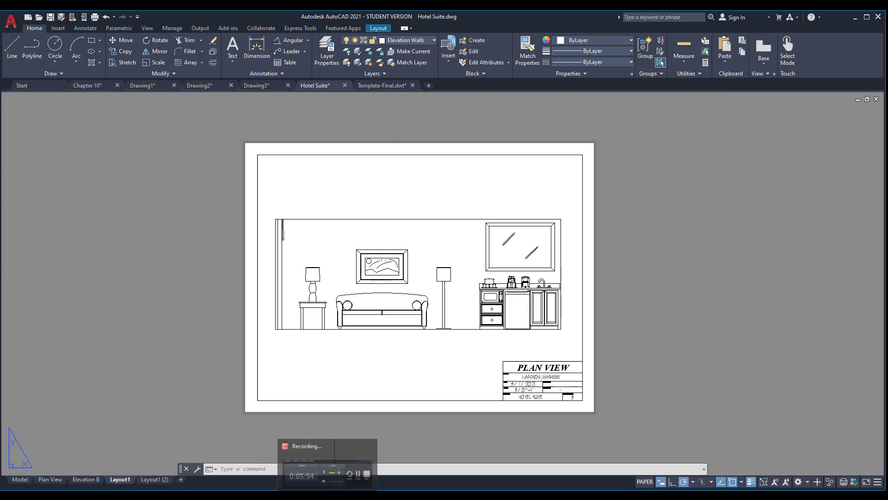
Review the plotter and paper size details of Layout1 in the Page Setup Manager and close it unchanged
mouse_move(181, 488)
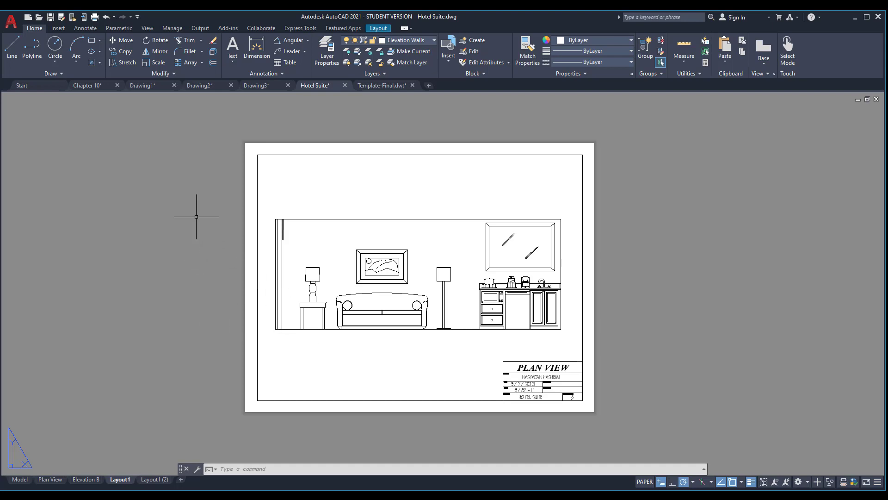
left_click(374, 29)
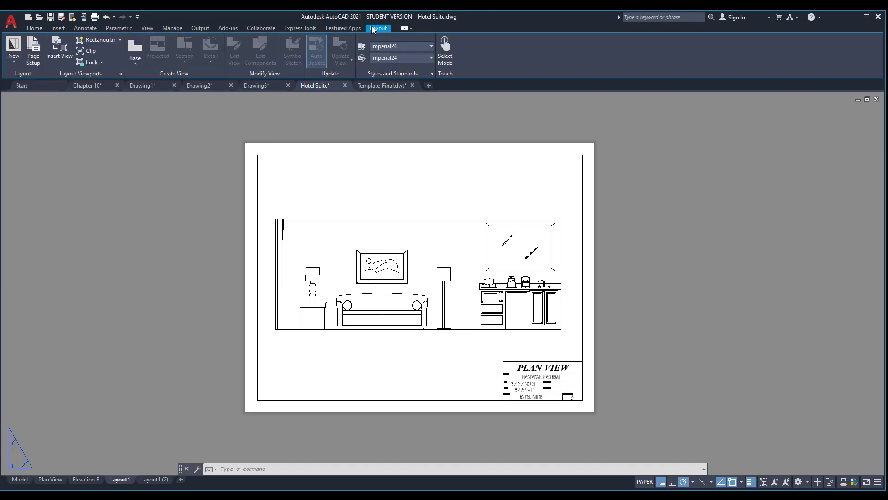
left_click(34, 55)
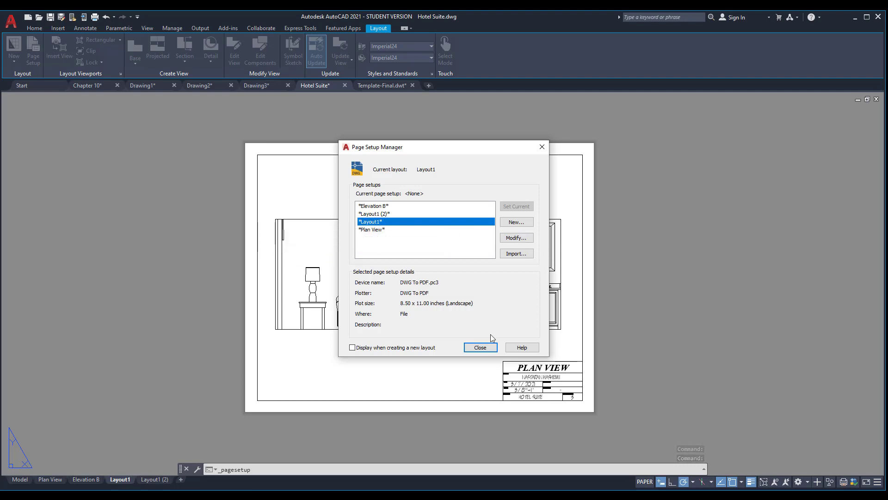
left_click(480, 348)
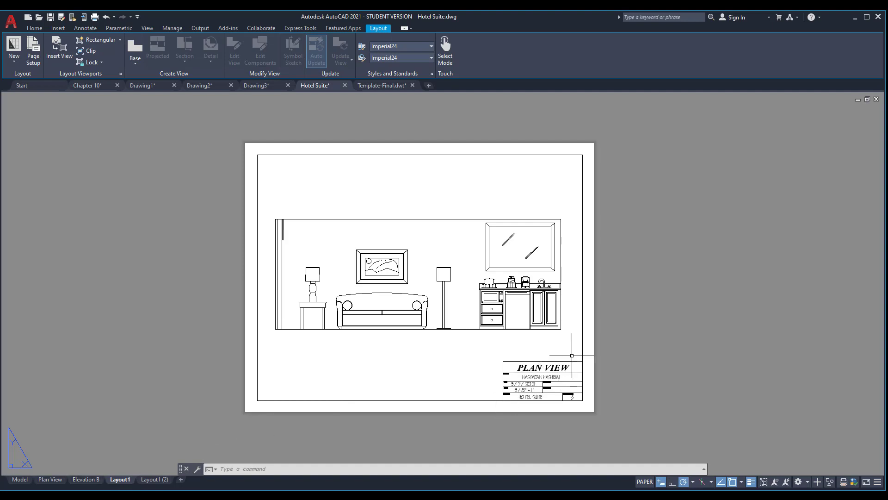
Check the title, client, date, scale, project and drawing sheet fields in Layout1's title block
scroll(546, 390, "up", 5)
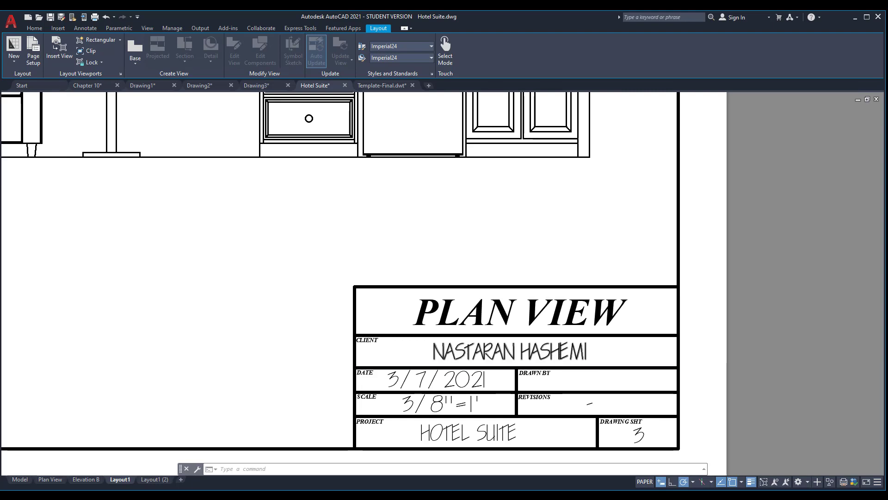
scroll(543, 382, "down", 3)
scroll(549, 373, "up", 3)
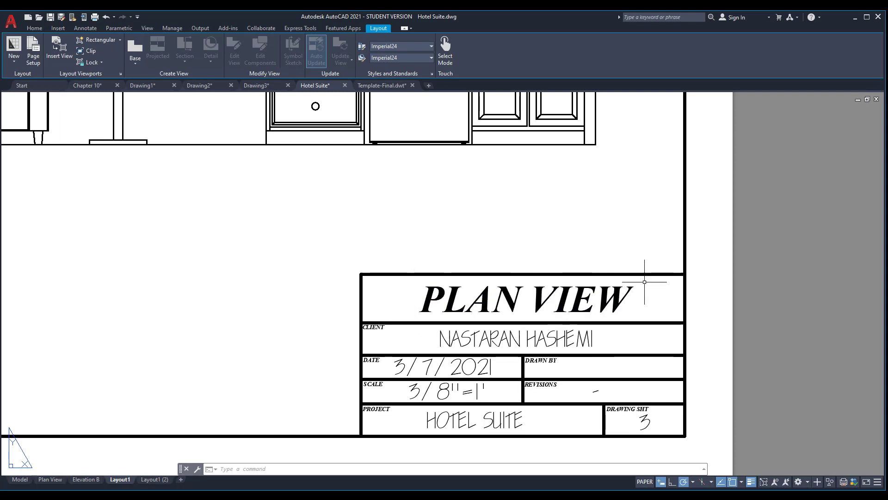
scroll(574, 312, "down", 1)
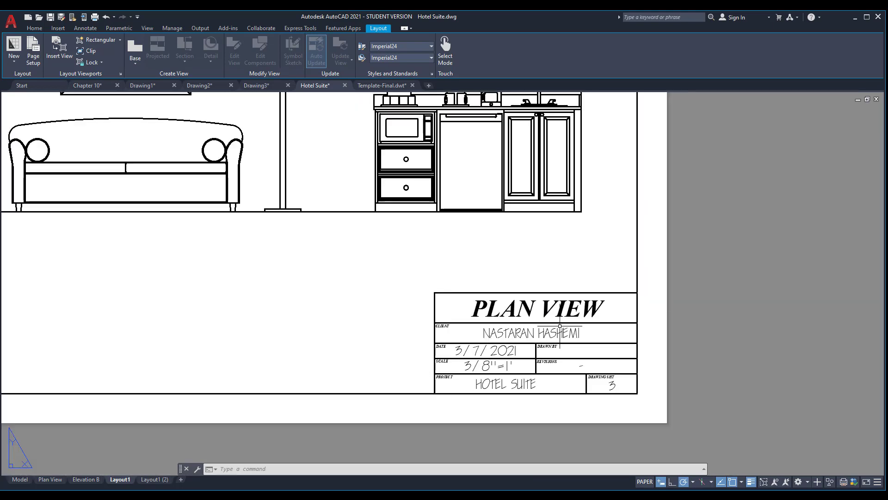
scroll(575, 318, "down", 1)
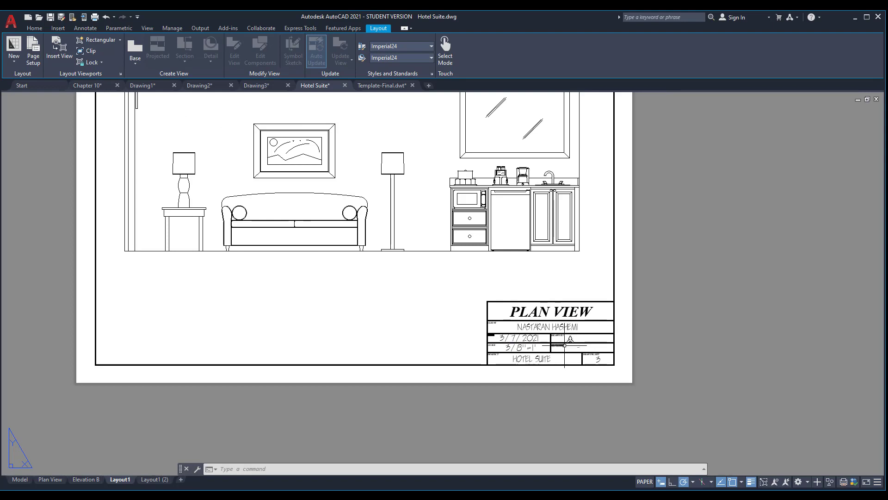
scroll(591, 381, "down", 1)
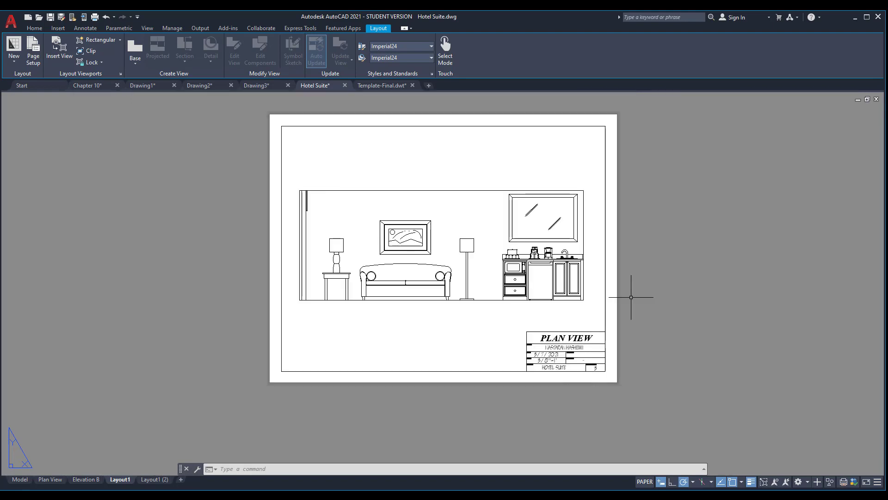
scroll(631, 299, "up", 1)
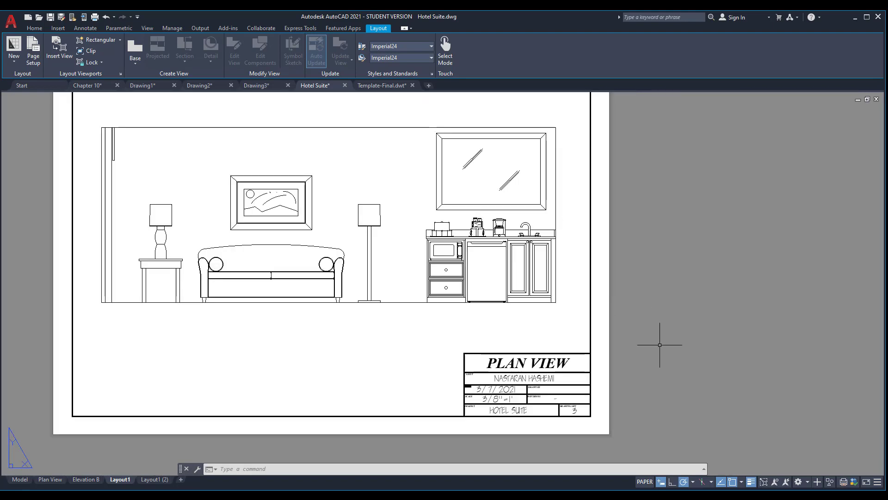